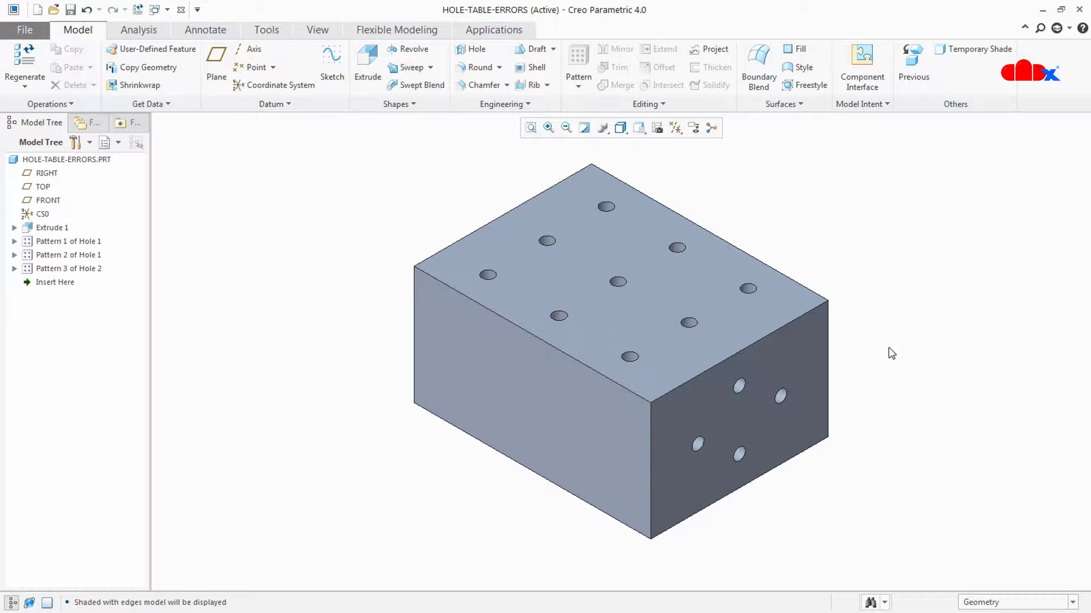
Highlight the block's three hole patterns in turn, then clear the selection.
{"action": "left_click", "coordinate": [94, 243]}
{"action": "left_click", "coordinate": [92, 257]}
{"action": "left_click", "coordinate": [93, 270]}
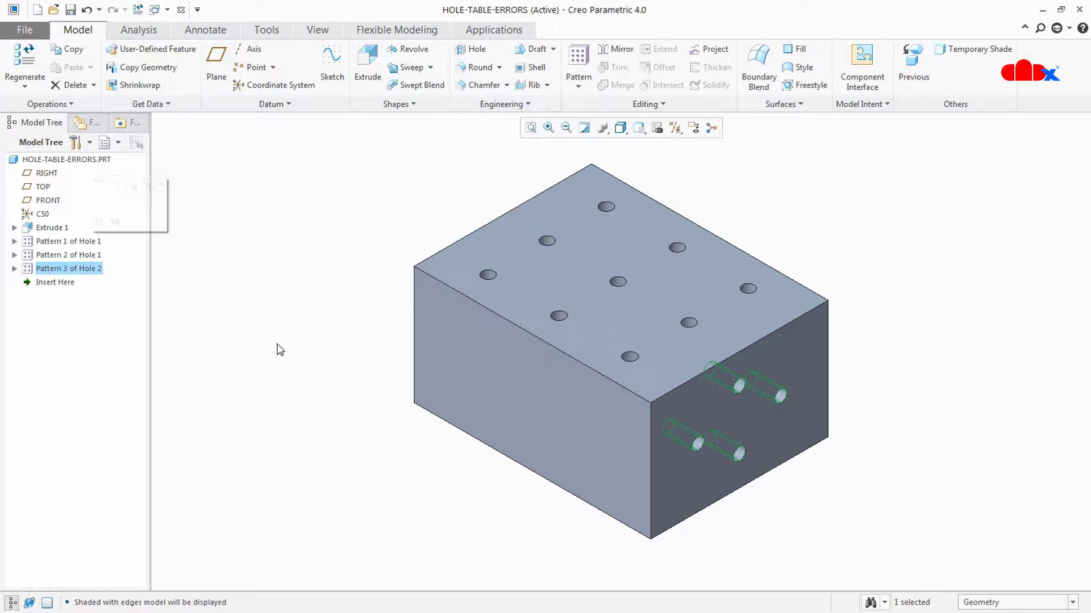
{"action": "left_click", "coordinate": [293, 353]}
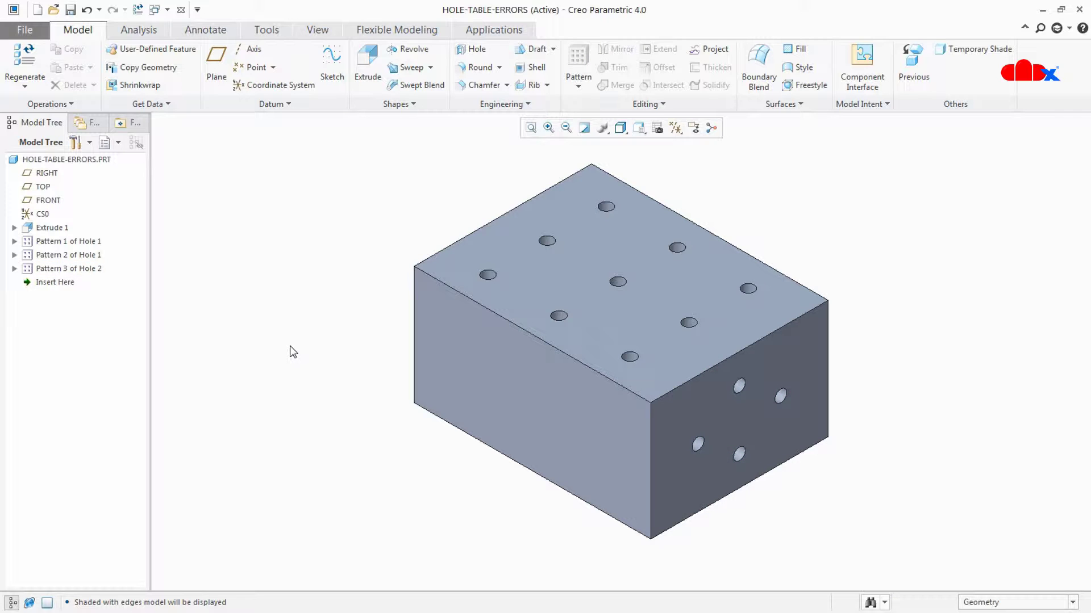
Create a new drawing named hole-table-errors from the default template and maximize the window.
{"action": "left_click", "coordinate": [39, 17]}
{"action": "left_click", "coordinate": [467, 316]}
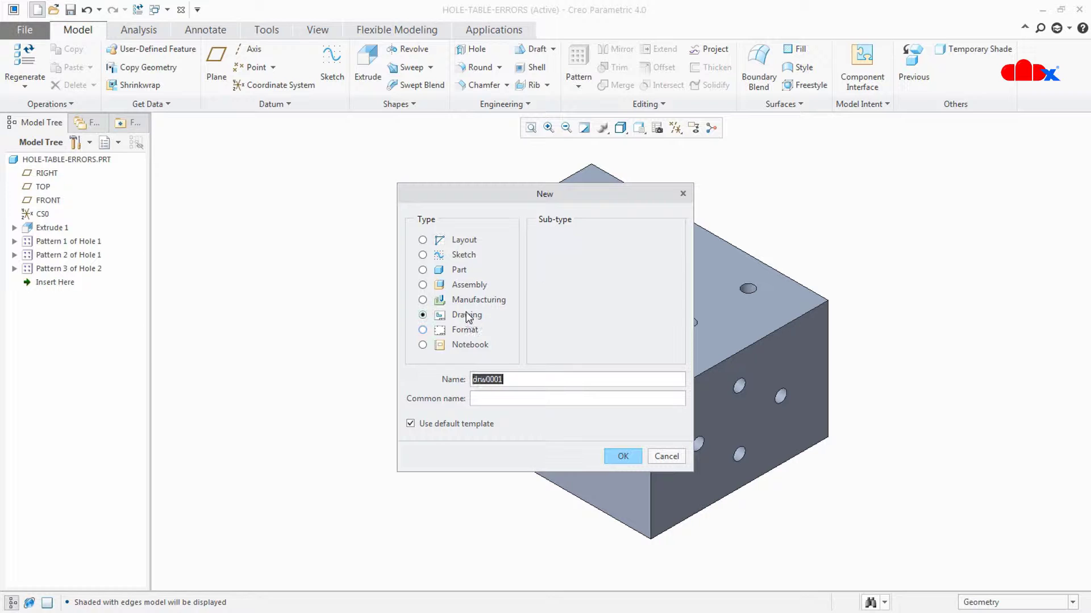
{"action": "type", "text": "hole-table-errors"}
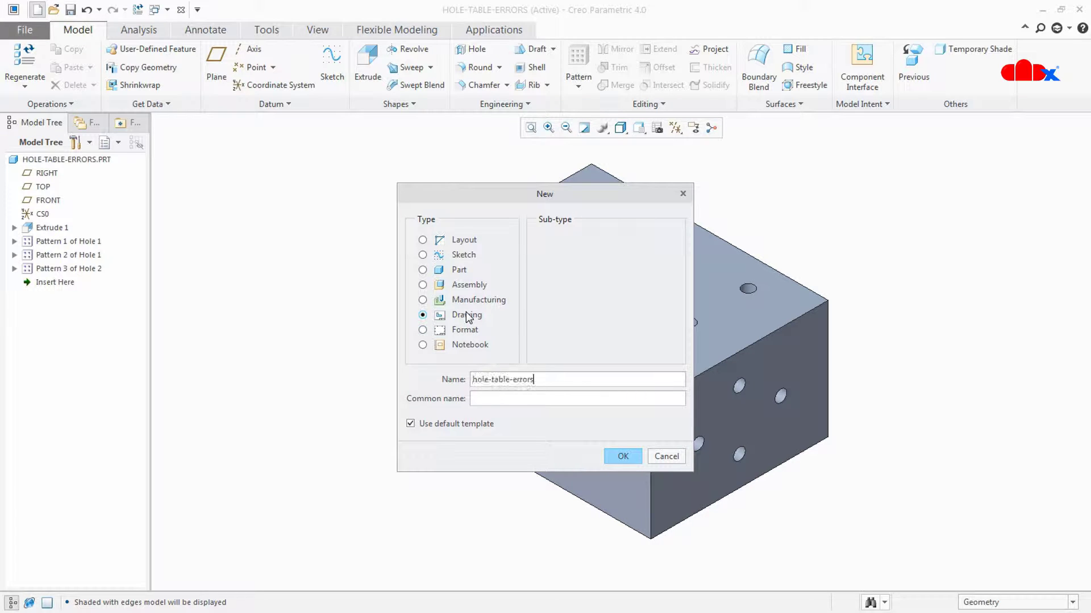
{"action": "left_click", "coordinate": [623, 456]}
{"action": "left_click", "coordinate": [573, 484]}
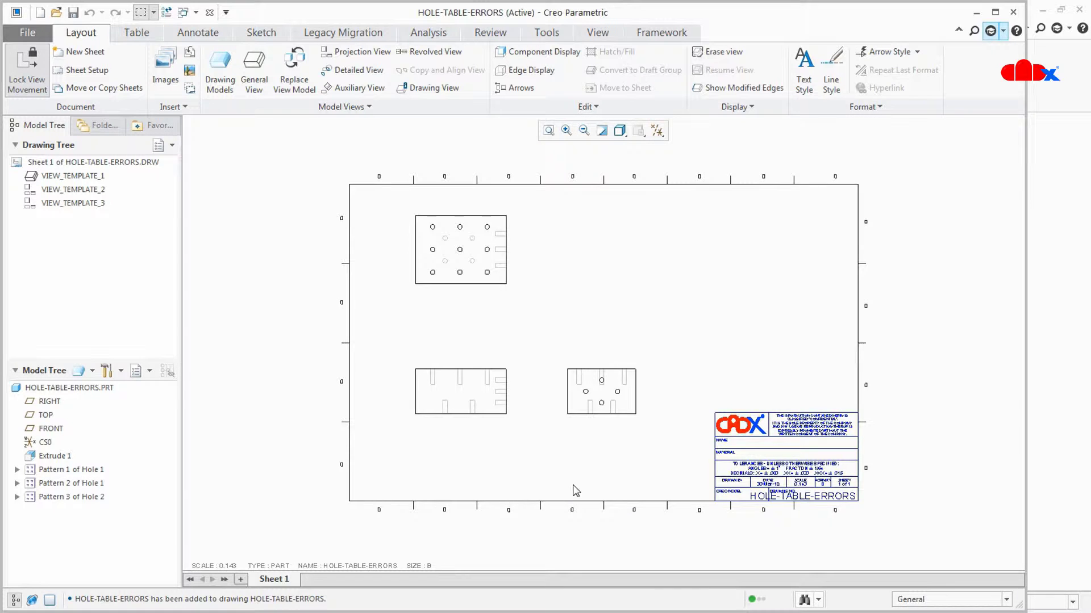
{"action": "left_click", "coordinate": [994, 12]}
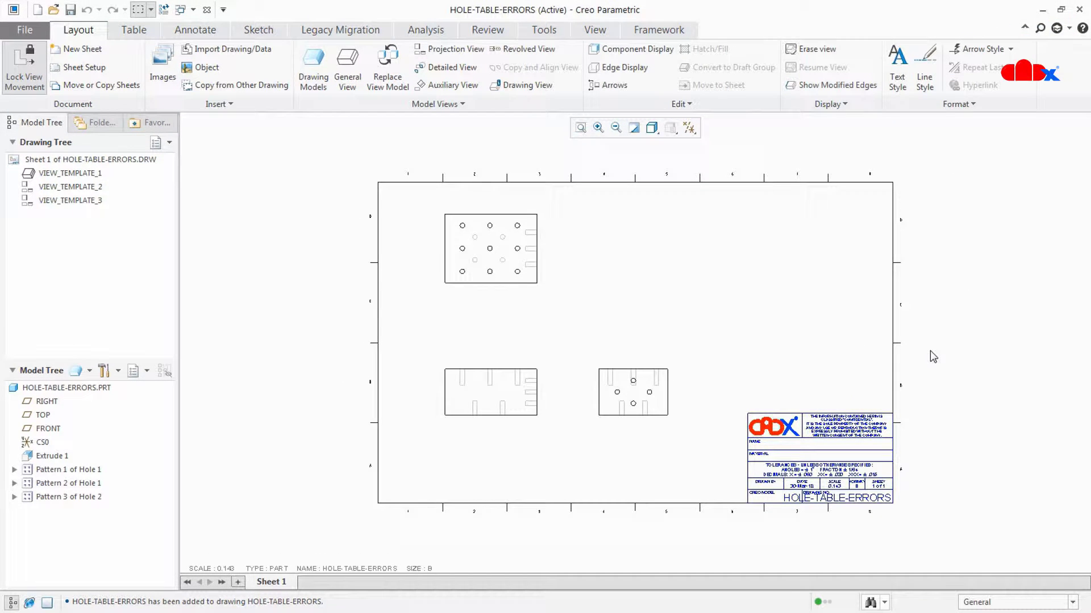
Open Show Model Annotations and choose the datum Axes annotation type.
{"action": "left_click", "coordinate": [194, 29]}
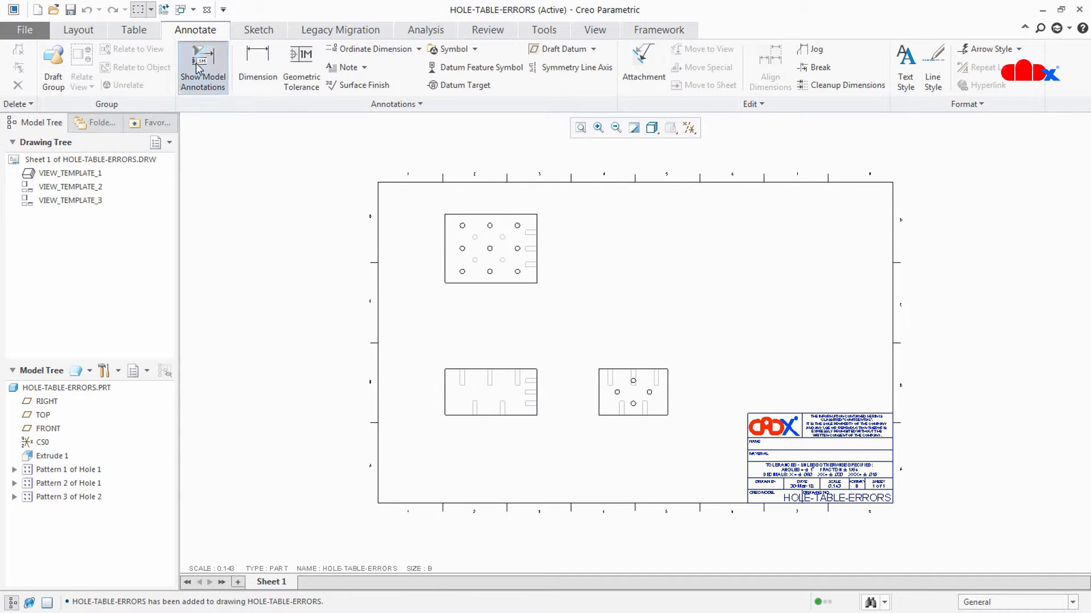
{"action": "left_click", "coordinate": [199, 68]}
{"action": "left_click", "coordinate": [1022, 152]}
{"action": "left_click", "coordinate": [1069, 176]}
{"action": "left_click", "coordinate": [937, 233]}
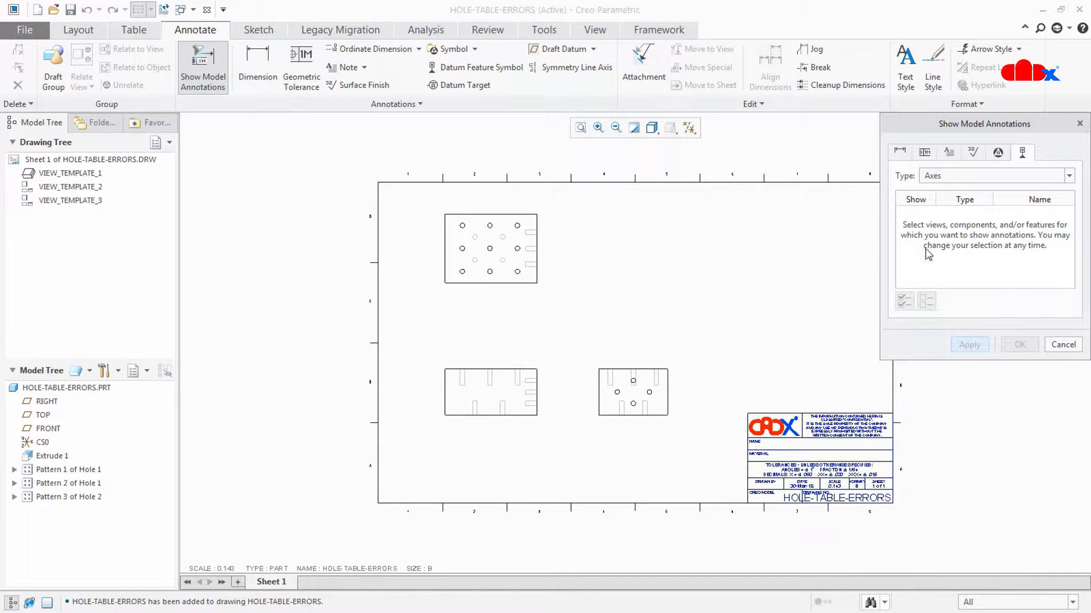
Pick the lower-left and right-hand views and show all their hole axes.
{"action": "scroll", "coordinate": [540, 401], "scroll_direction": "up", "scroll_amount": 3}
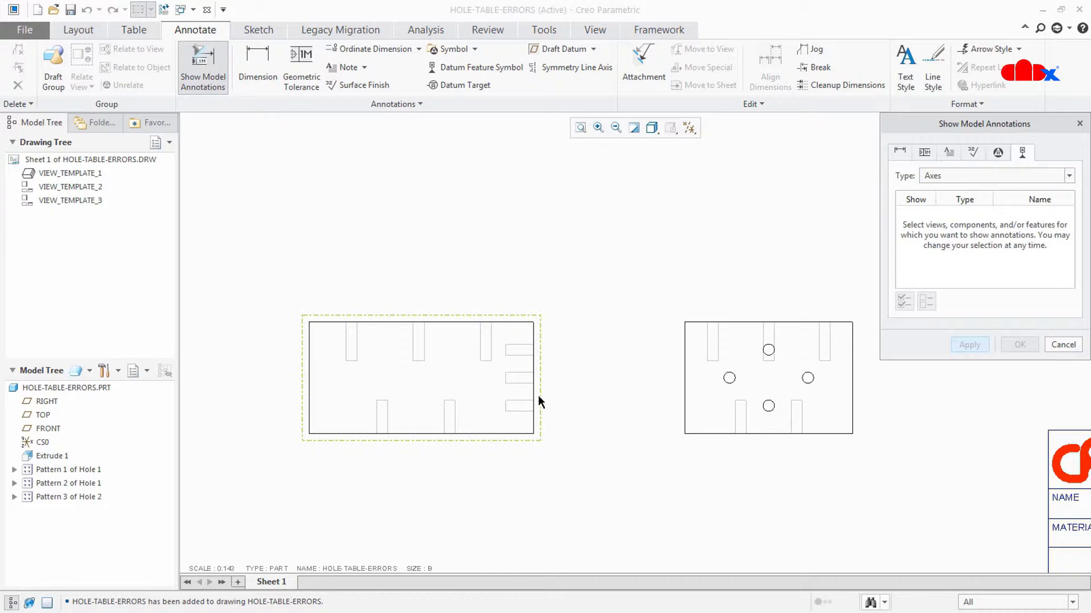
{"action": "left_click", "coordinate": [537, 401]}
{"action": "left_click", "coordinate": [683, 397], "text": "ctrl"}
{"action": "scroll", "coordinate": [656, 443], "scroll_direction": "down", "scroll_amount": 3}
{"action": "scroll", "coordinate": [581, 281], "scroll_direction": "up", "scroll_amount": 3}
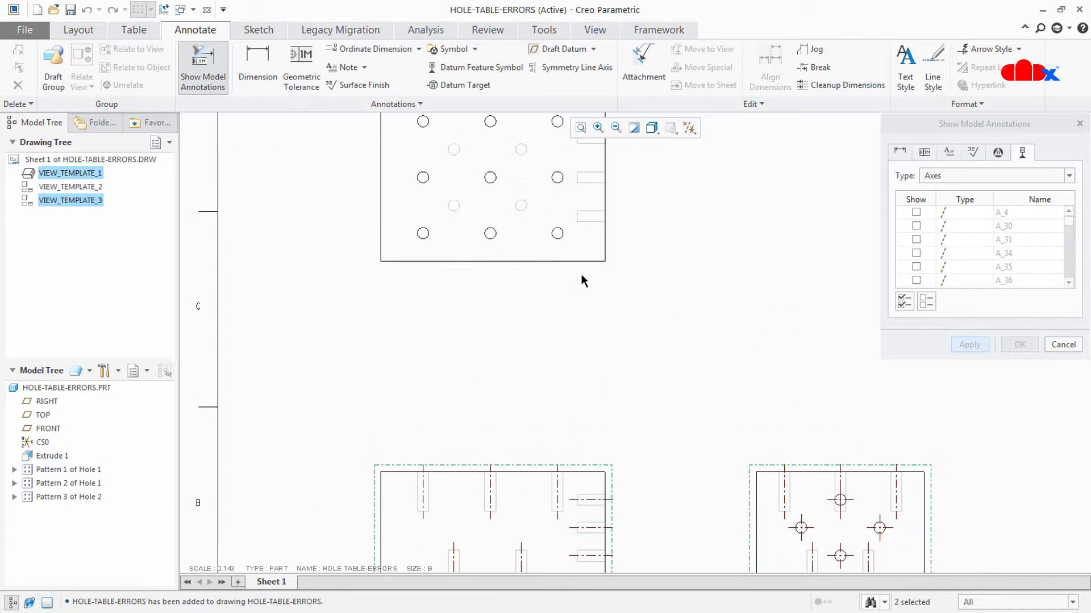
{"action": "left_click", "coordinate": [904, 301]}
{"action": "left_click", "coordinate": [1020, 345]}
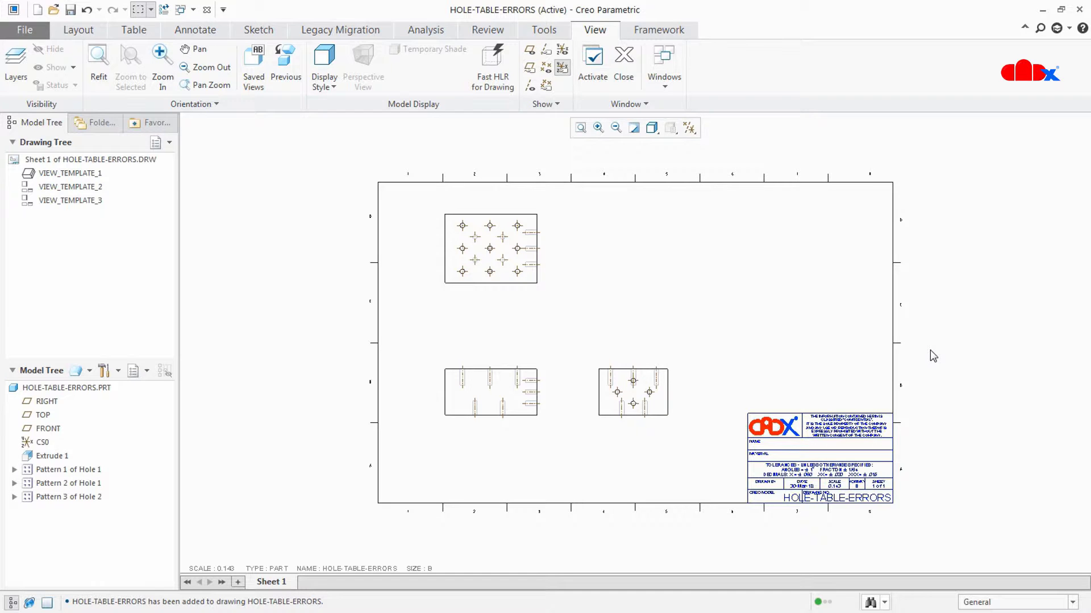
{"action": "left_click", "coordinate": [134, 31]}
Try a hole table with CS0 as origin, which lists no holes, then right-click the block part.
{"action": "left_click", "coordinate": [69, 70]}
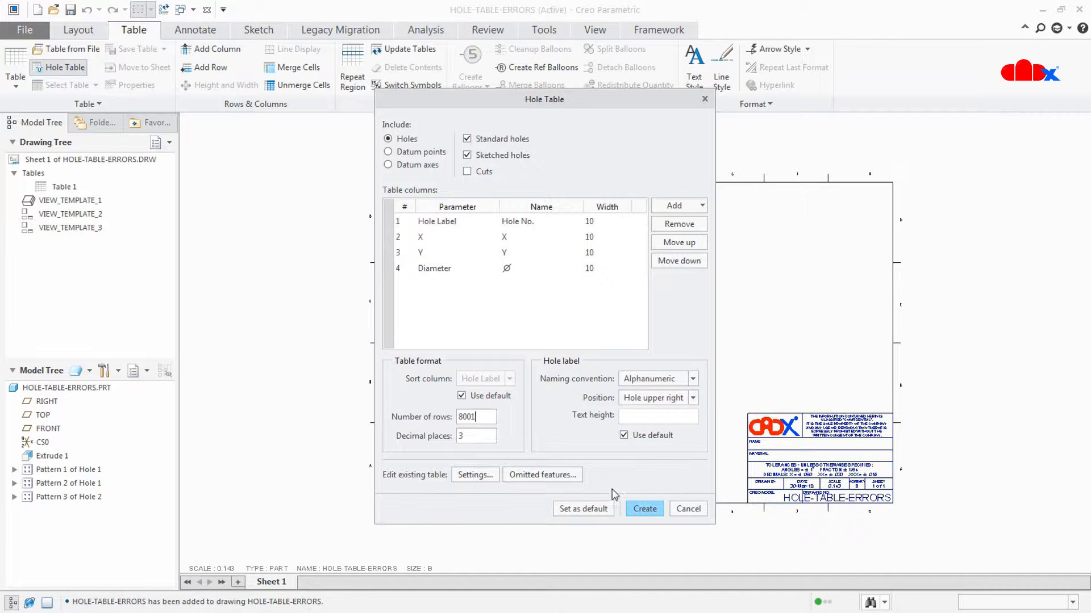
{"action": "left_click", "coordinate": [645, 508]}
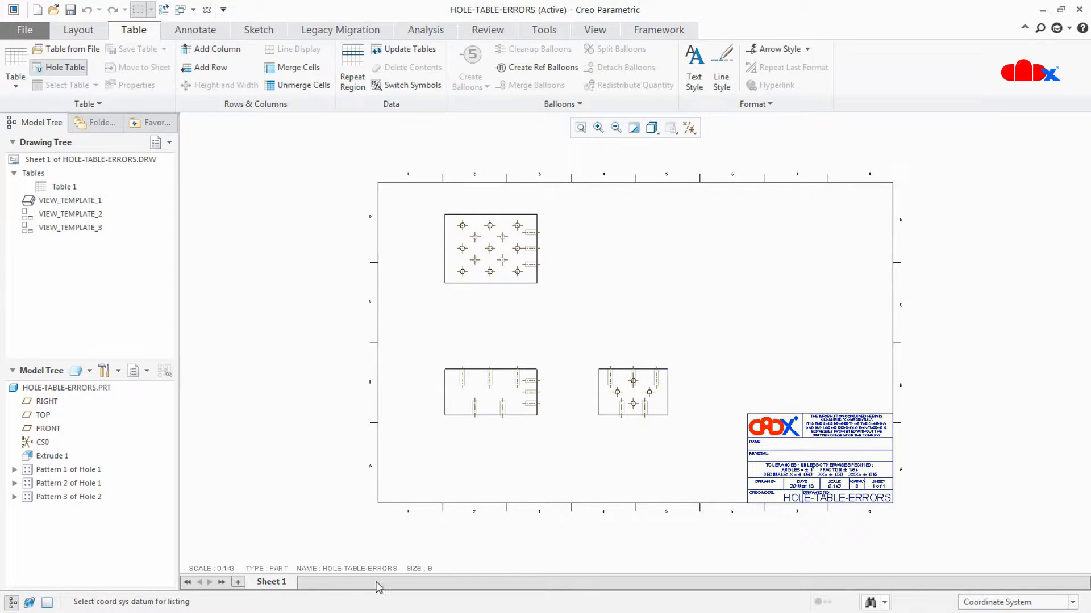
{"action": "left_click_drag", "start_coordinate": [97, 605], "coordinate": [174, 609]}
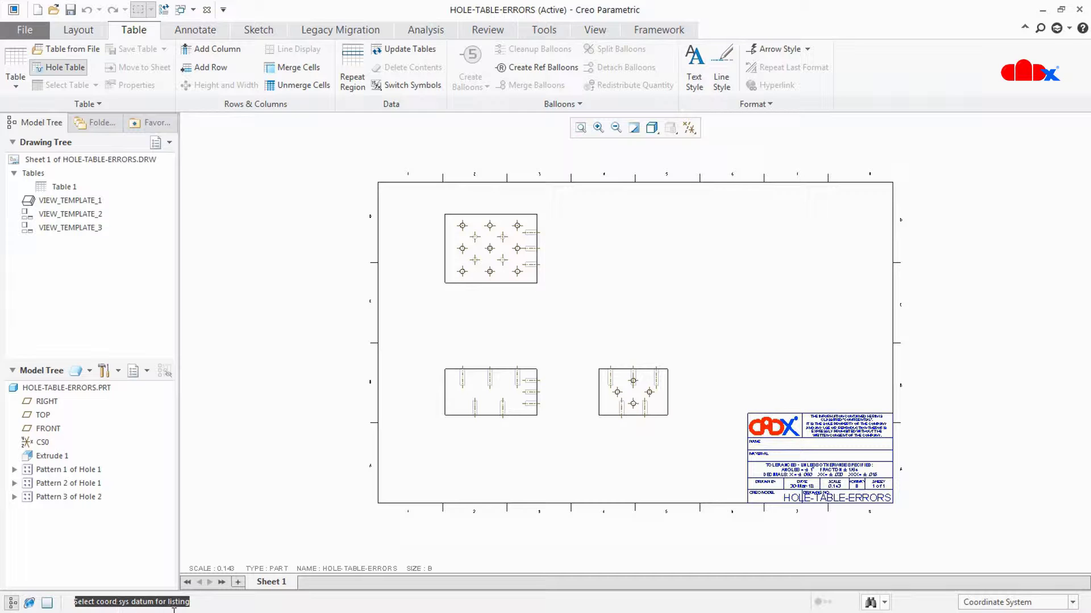
{"action": "left_click", "coordinate": [38, 442]}
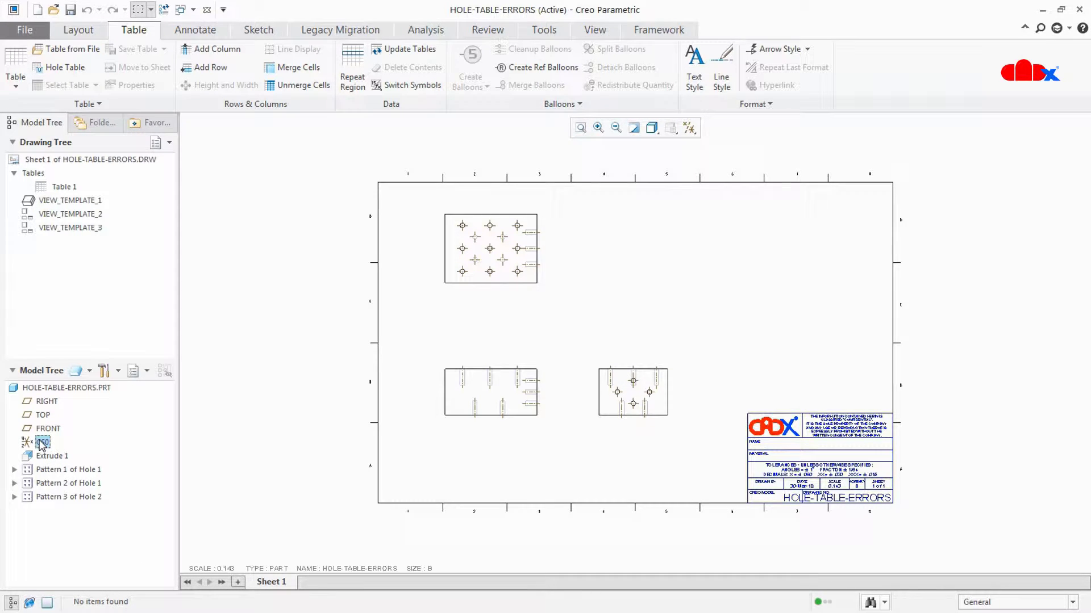
{"action": "left_click_drag", "start_coordinate": [74, 602], "coordinate": [120, 611]}
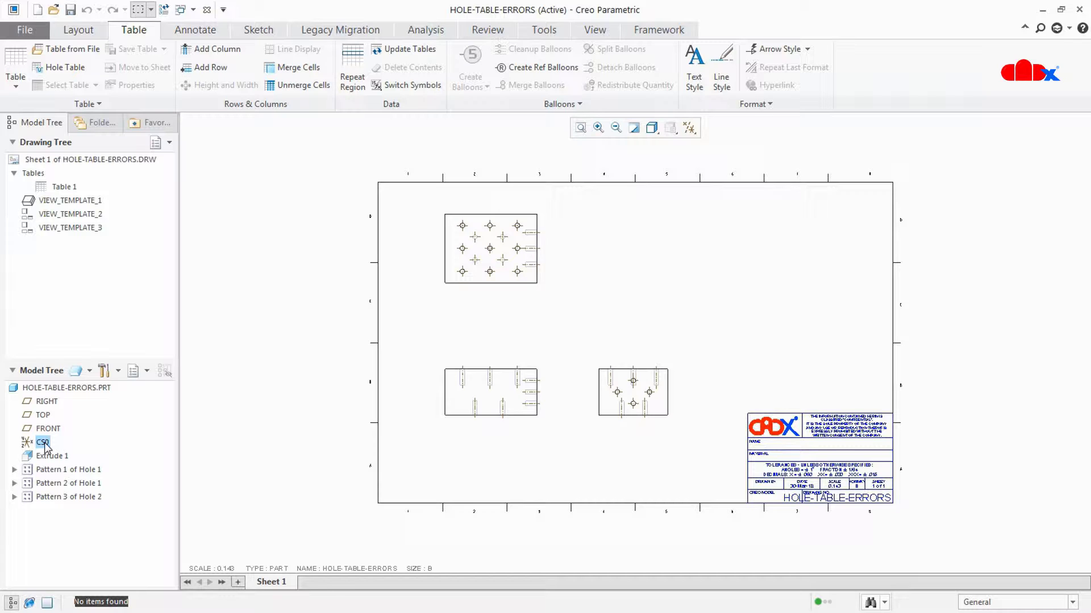
{"action": "right_click", "coordinate": [57, 389]}
Open the block part in its own window and turn on coordinate system display.
{"action": "left_click", "coordinate": [68, 393]}
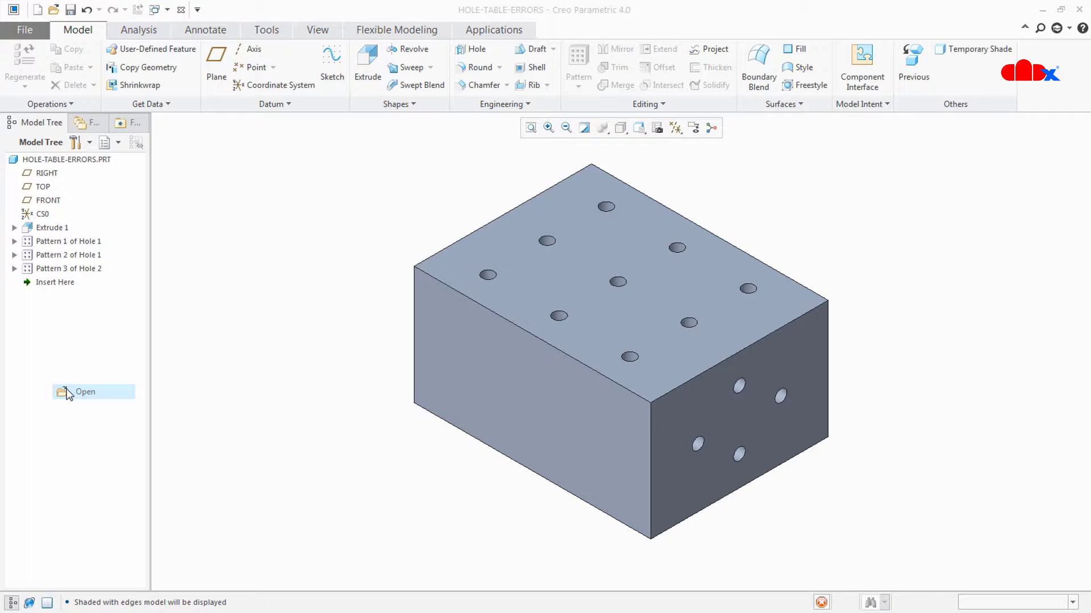
{"action": "left_click", "coordinate": [675, 128]}
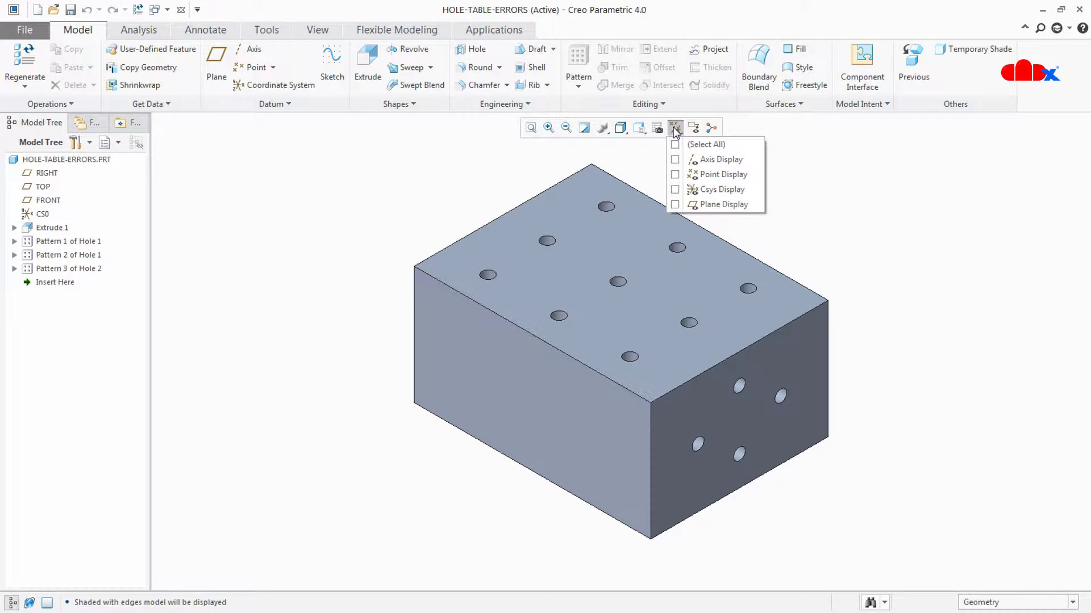
{"action": "left_click", "coordinate": [675, 190]}
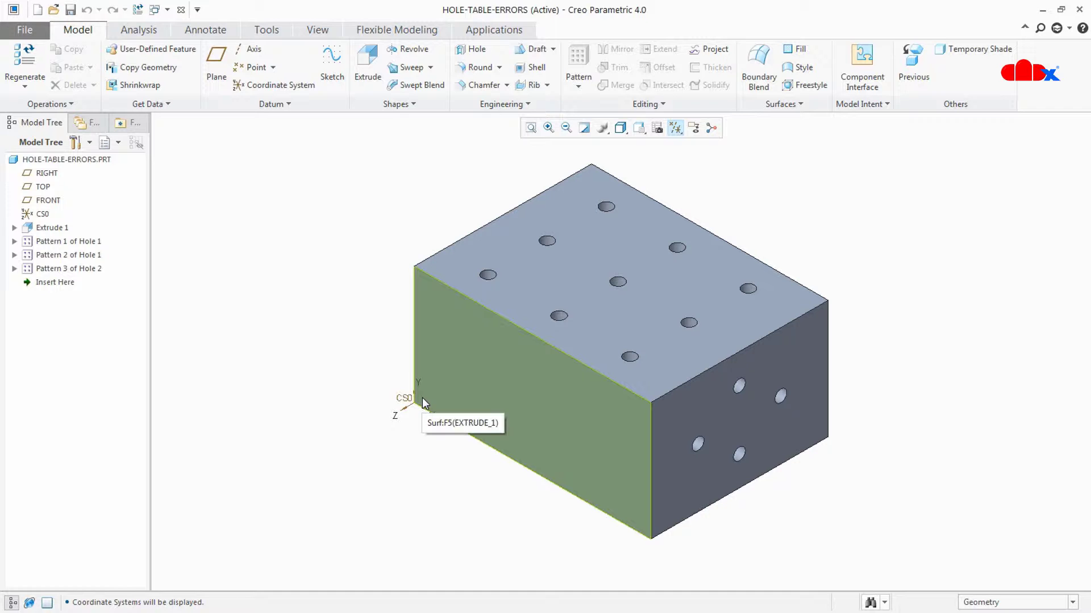
Start defining a new coordinate system, CS1, on the block.
{"action": "left_click", "coordinate": [441, 389]}
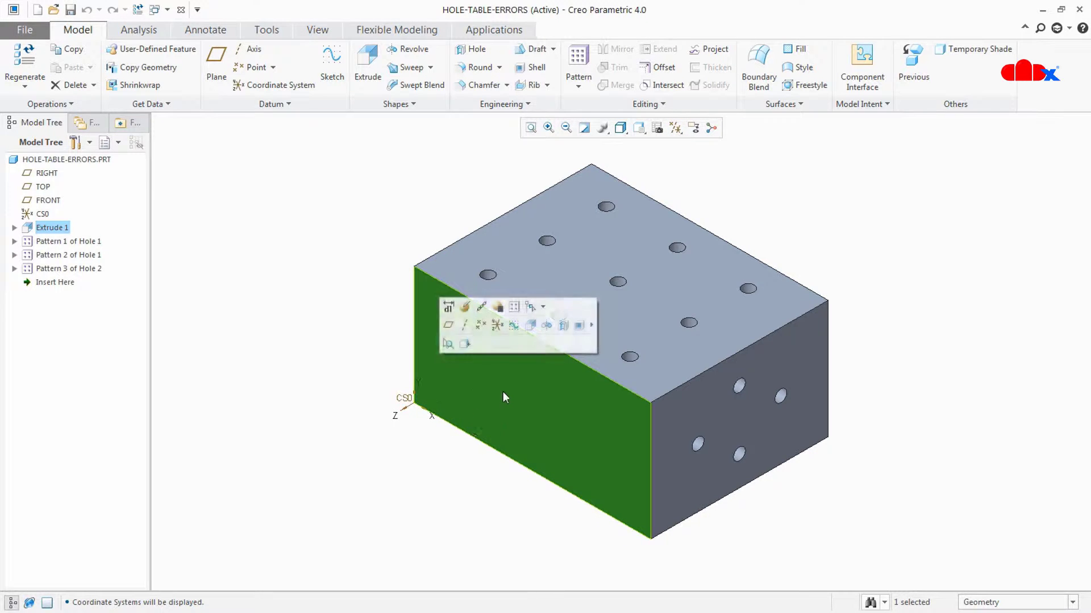
{"action": "left_click", "coordinate": [469, 492]}
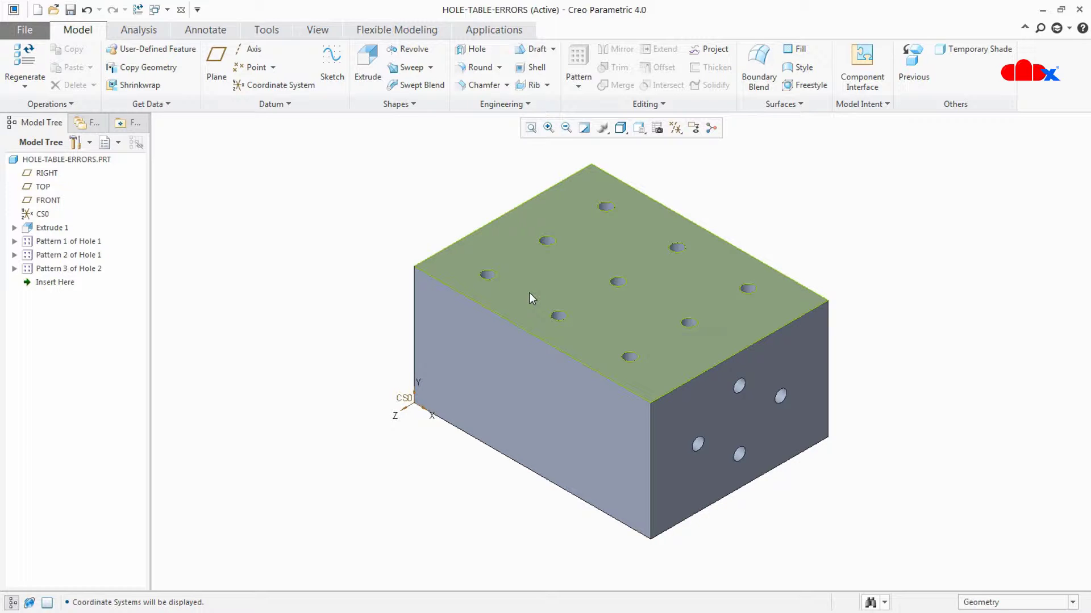
{"action": "left_click", "coordinate": [272, 86]}
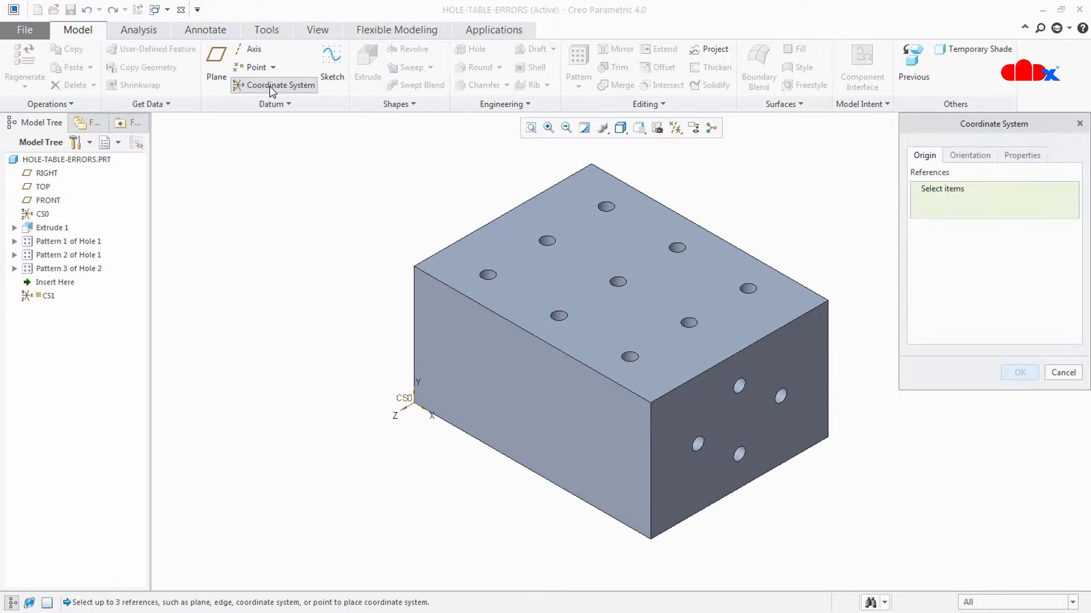
Place CS1 at the block's top-left corner, X along the top front edge, the second axis along the top edge, reversed.
{"action": "left_click", "coordinate": [415, 267]}
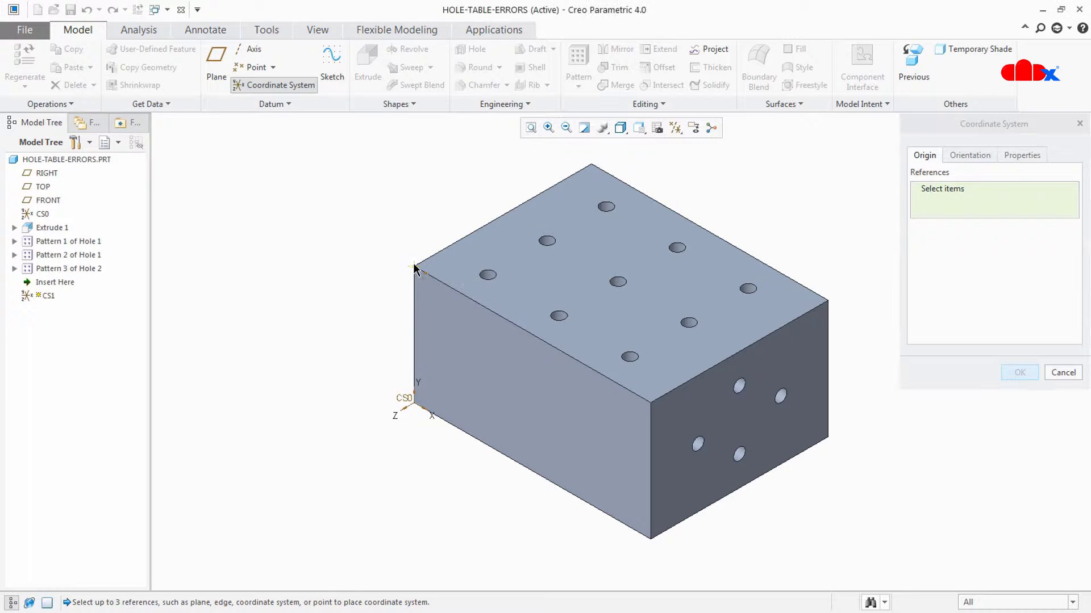
{"action": "left_click", "coordinate": [961, 156]}
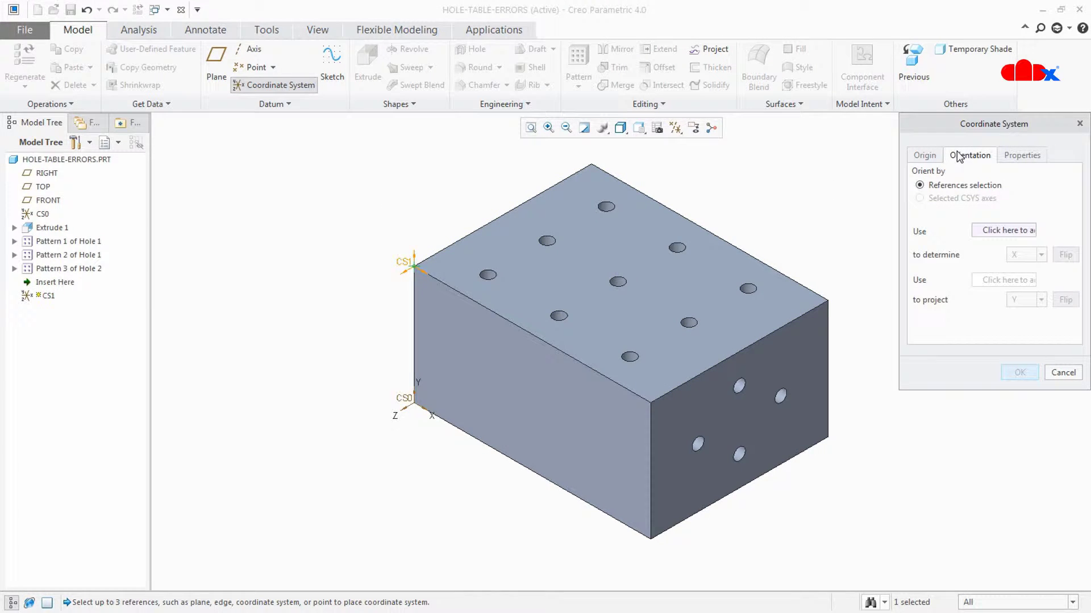
{"action": "left_click", "coordinate": [989, 234]}
{"action": "left_click", "coordinate": [493, 317]}
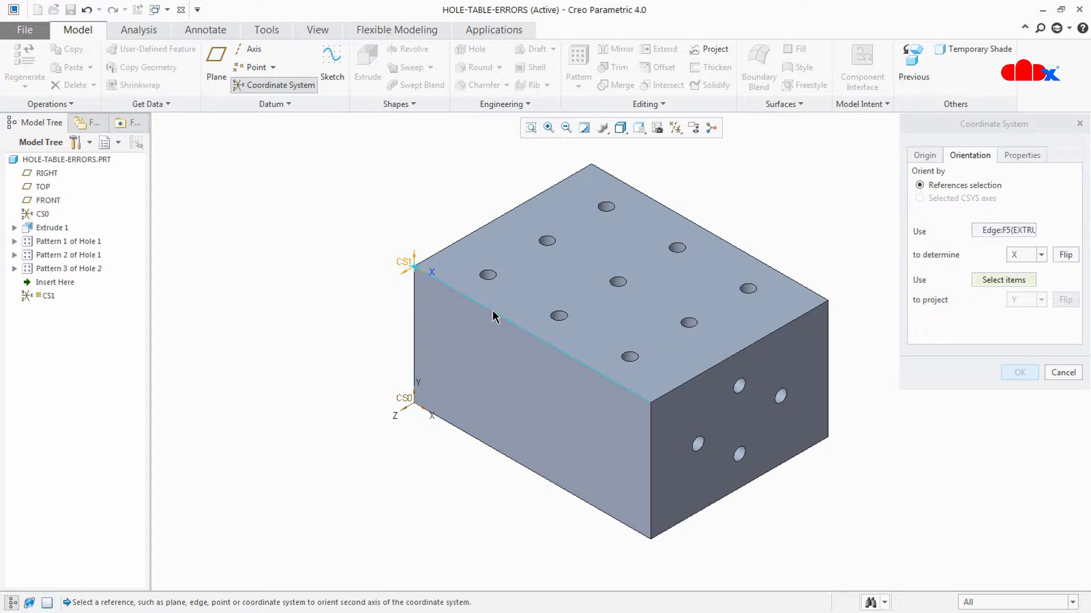
{"action": "left_click", "coordinate": [477, 231]}
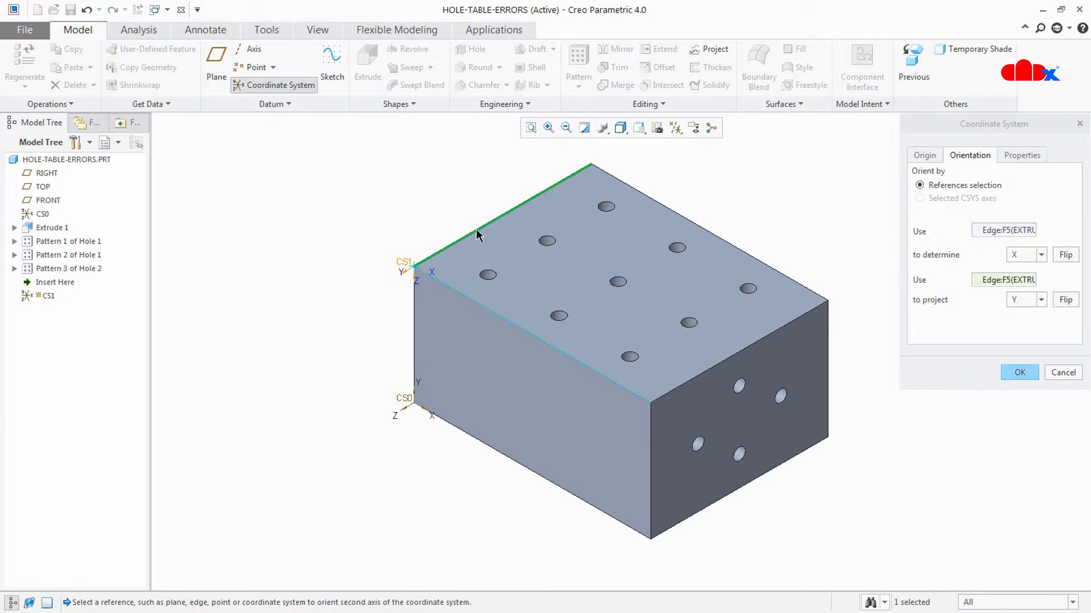
{"action": "scroll", "coordinate": [459, 247], "scroll_direction": "up", "scroll_amount": 5}
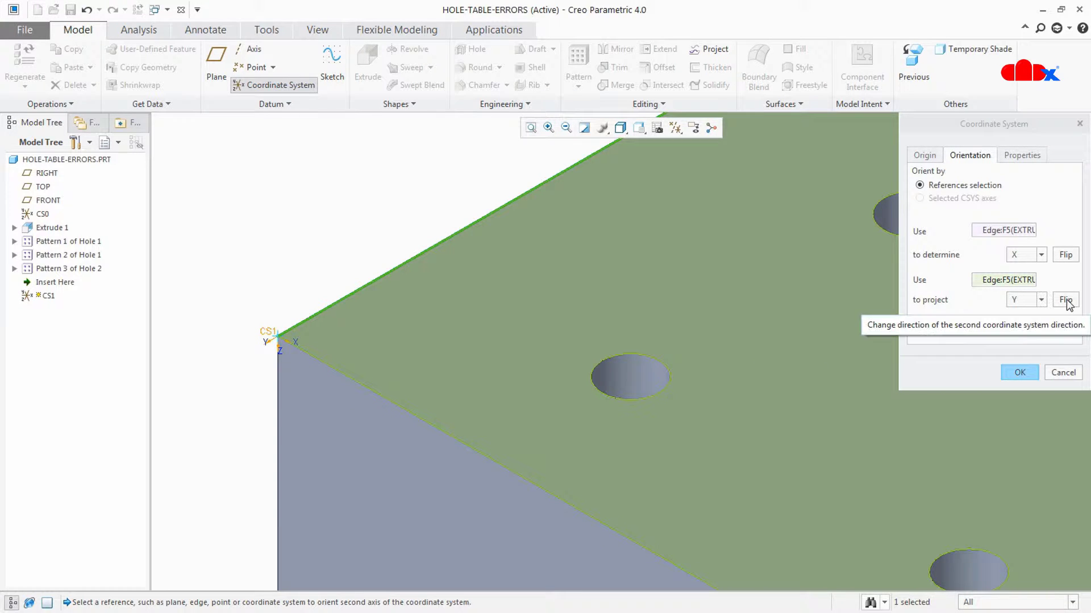
{"action": "left_click", "coordinate": [1066, 300]}
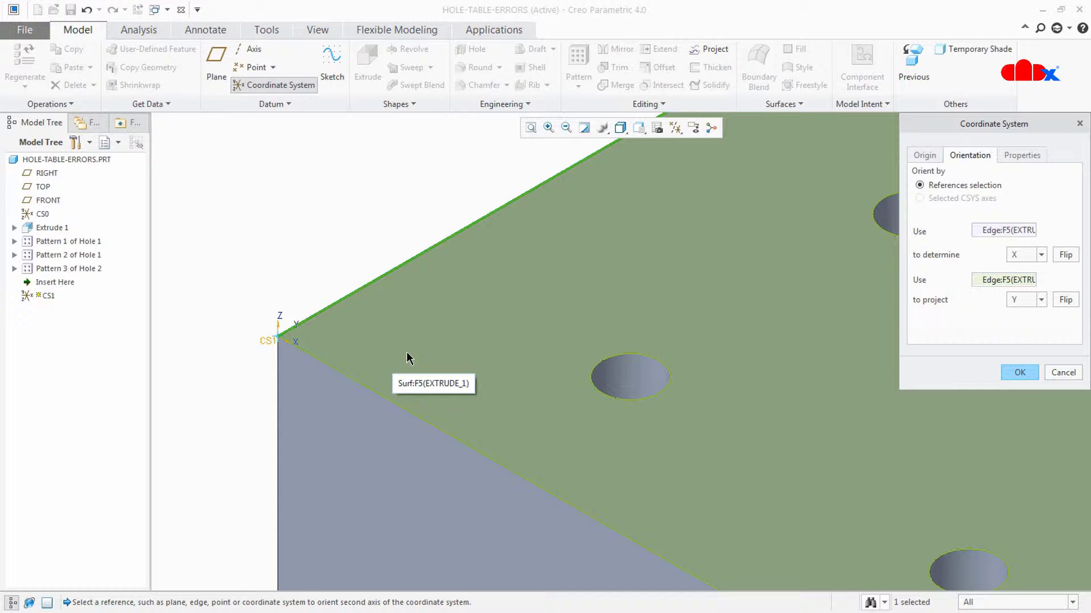
{"action": "left_click", "coordinate": [1028, 373]}
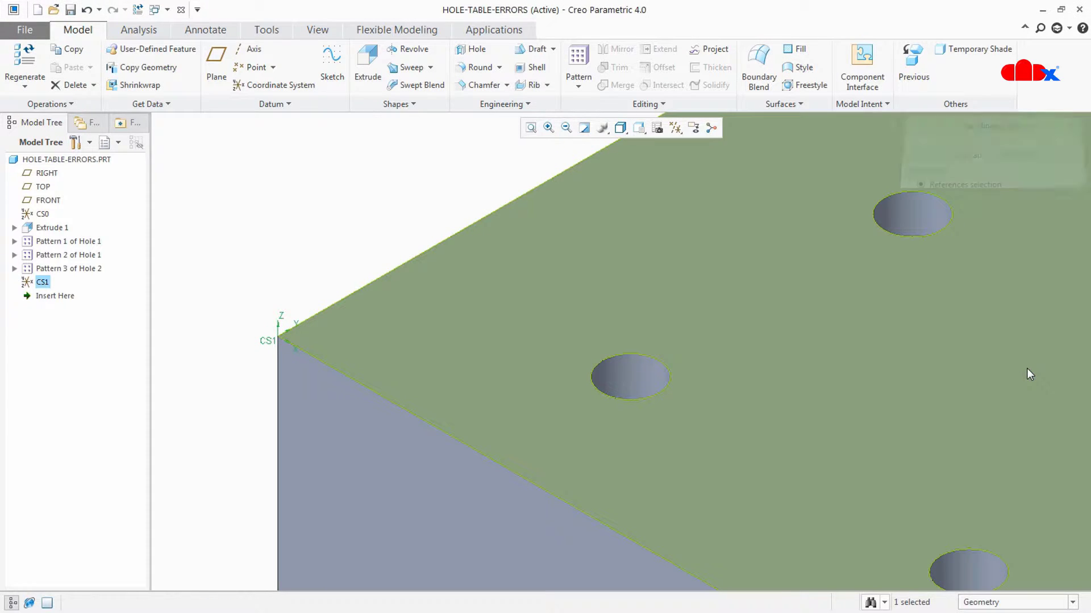
Refit the block, hide CS0, and switch back to the hole-table-errors drawing window.
{"action": "left_click", "coordinate": [530, 128]}
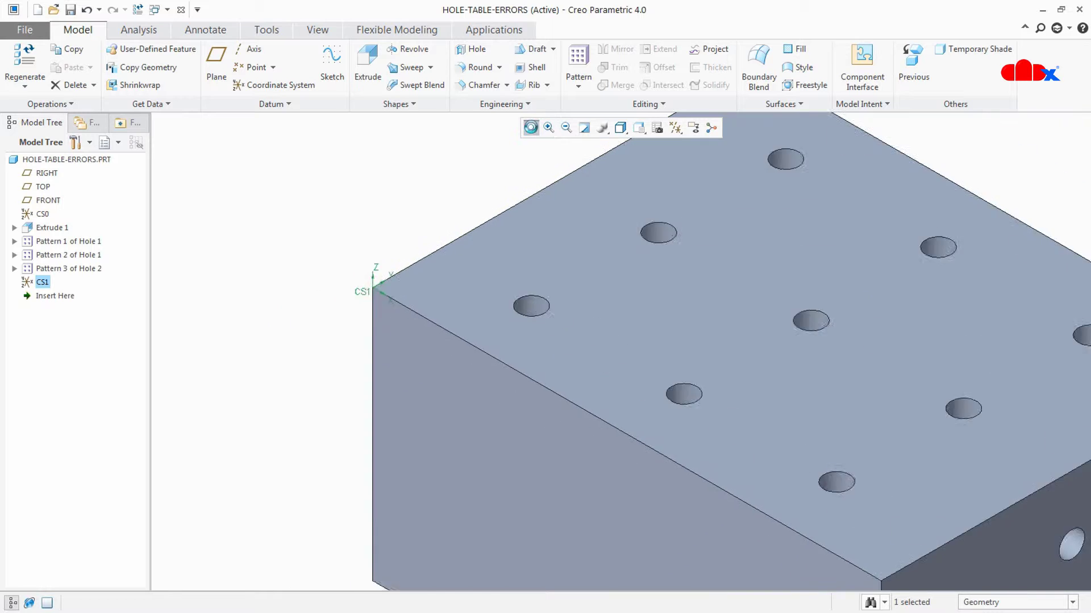
{"action": "left_click", "coordinate": [347, 251]}
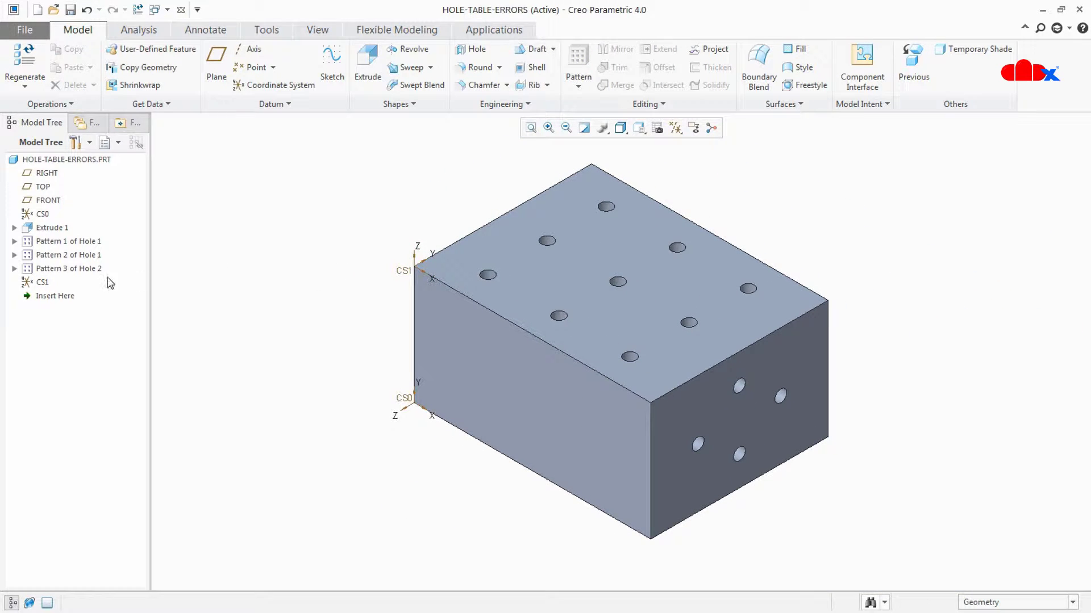
{"action": "right_click", "coordinate": [43, 213]}
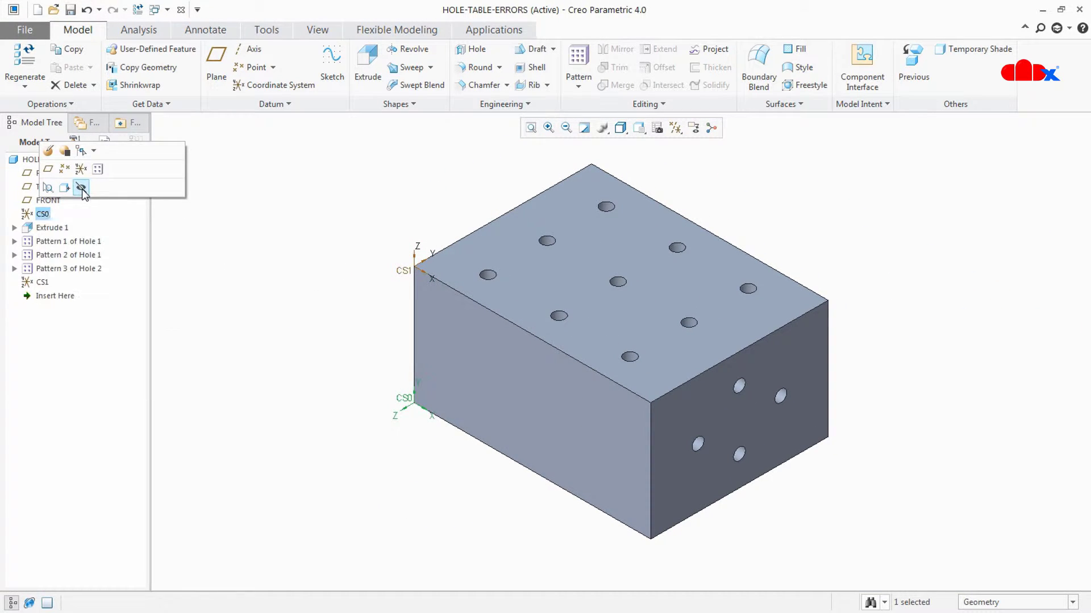
{"action": "left_click", "coordinate": [82, 187]}
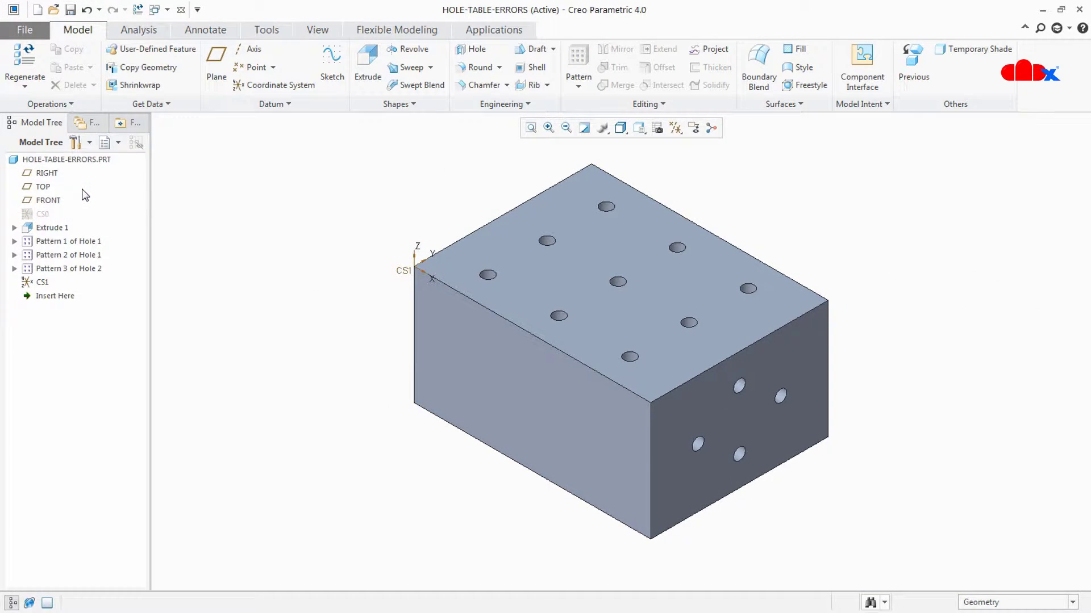
{"action": "left_click", "coordinate": [159, 11]}
{"action": "left_click", "coordinate": [171, 39]}
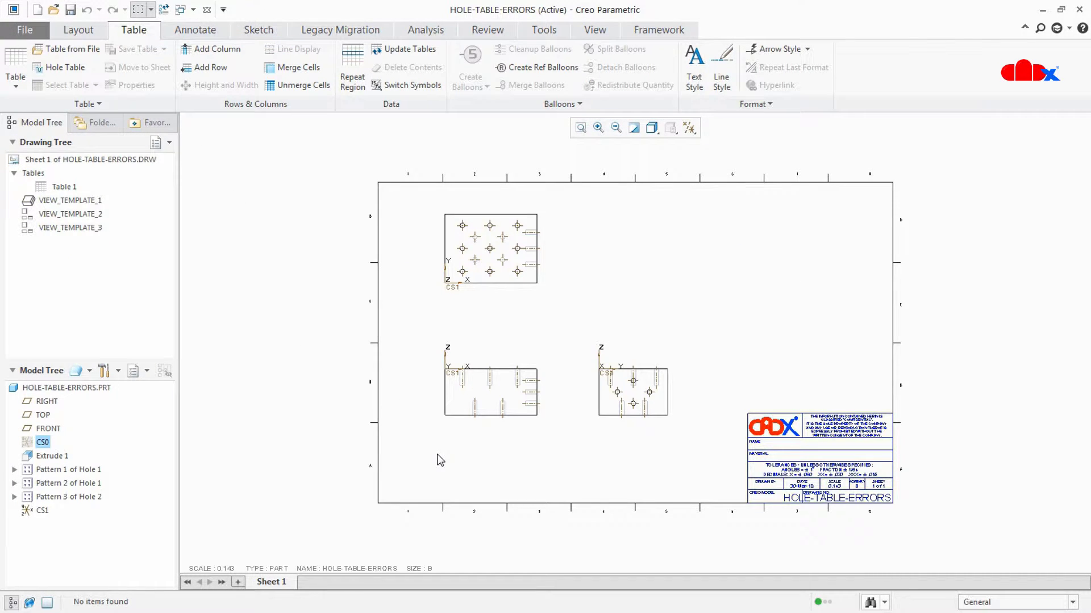
{"action": "left_click", "coordinate": [78, 72]}
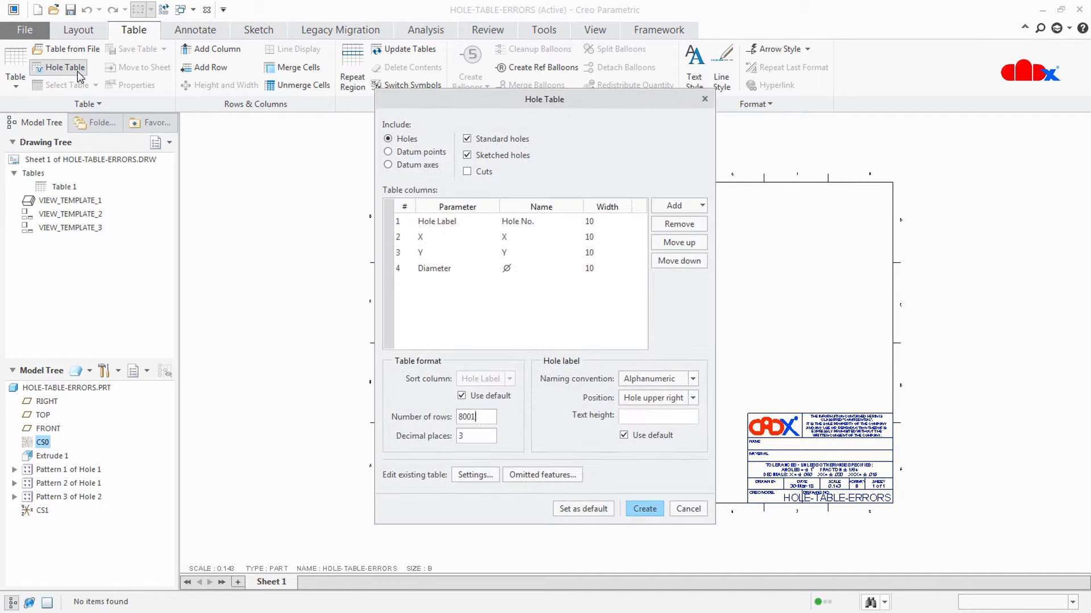
{"action": "left_click", "coordinate": [647, 511]}
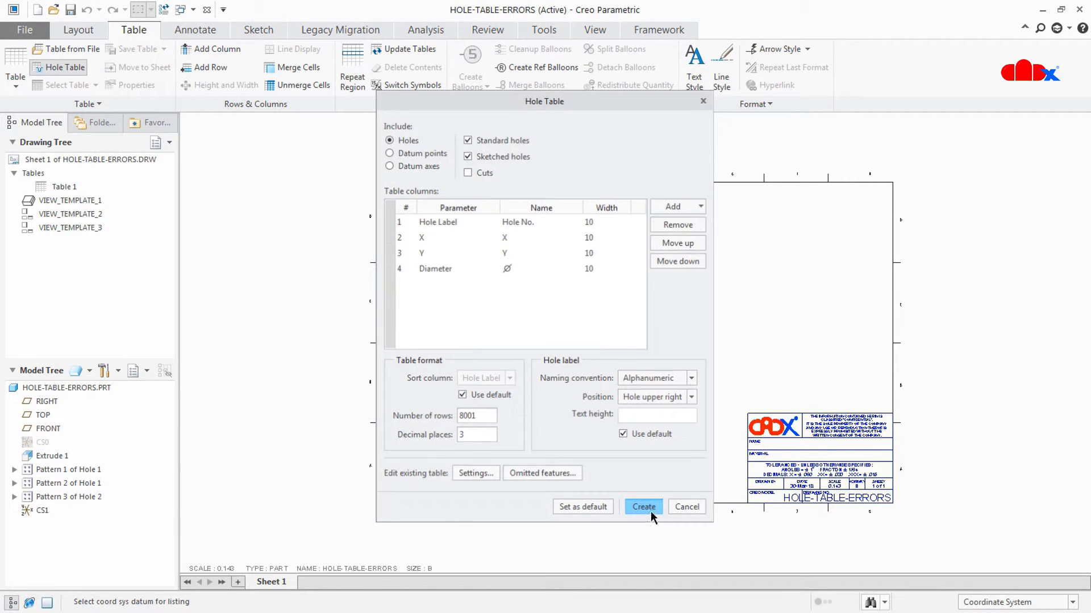
{"action": "left_click", "coordinate": [39, 510]}
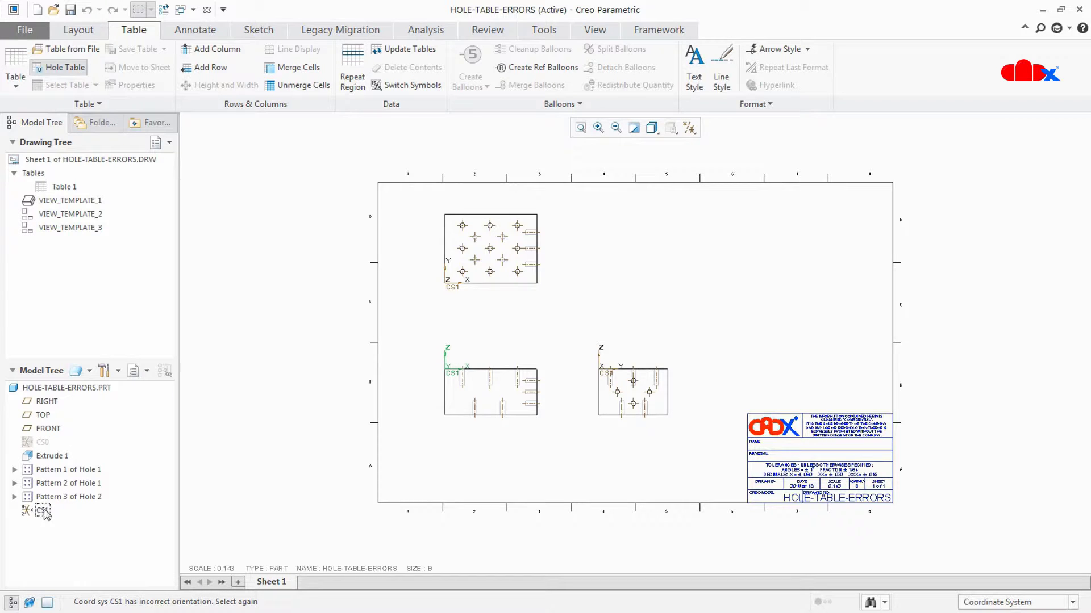
{"action": "left_click_drag", "start_coordinate": [72, 603], "coordinate": [176, 606]}
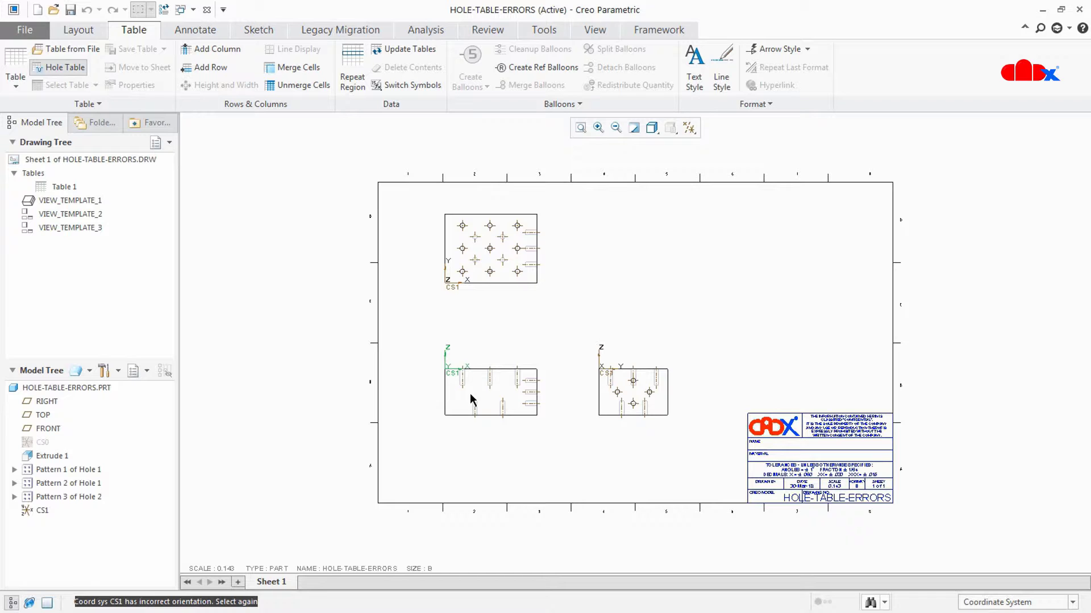
{"action": "key", "text": "Escape"}
Create a hole chart from CS1 in the upper view and place it on the sheet.
{"action": "left_click", "coordinate": [71, 69]}
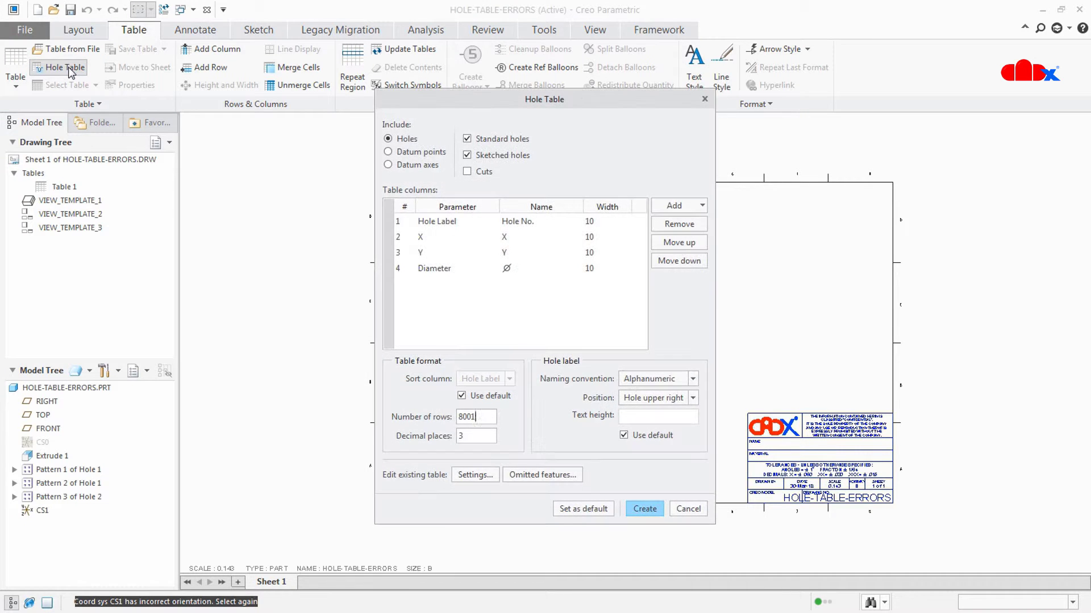
{"action": "left_click", "coordinate": [645, 509]}
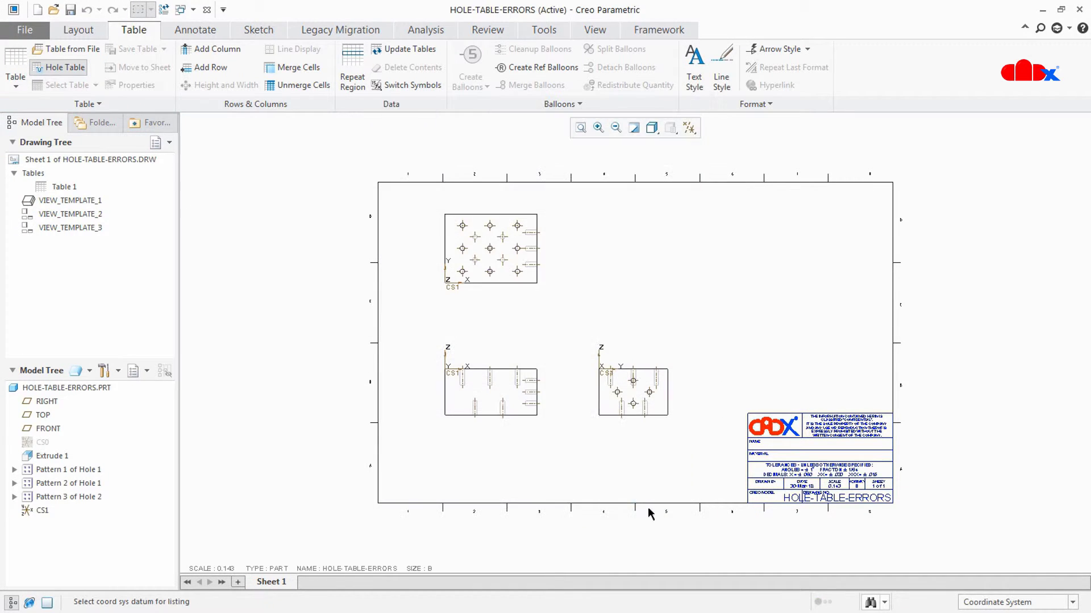
{"action": "left_click", "coordinate": [451, 287]}
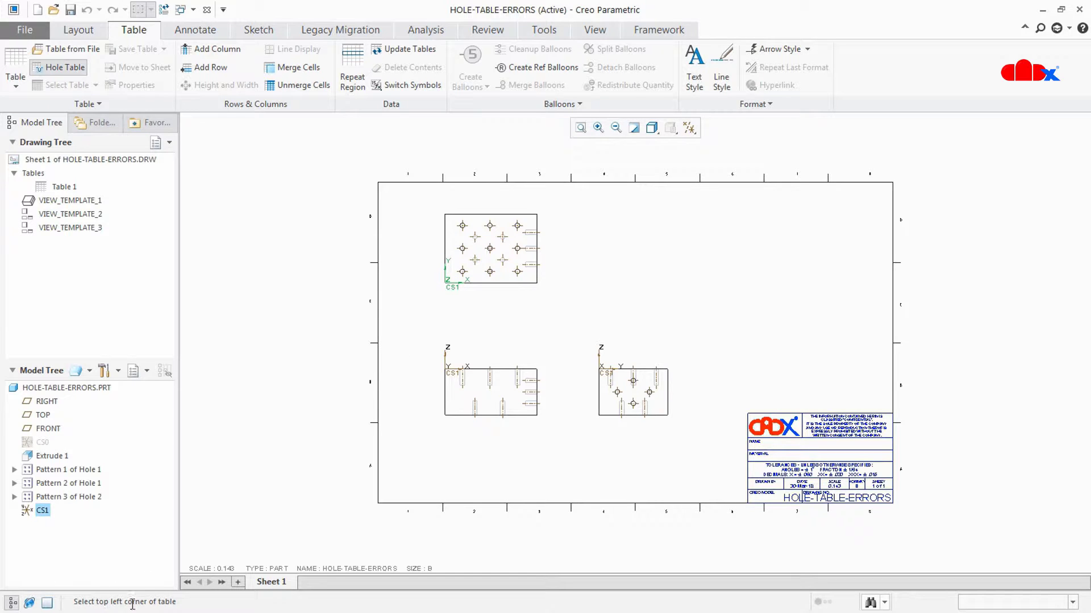
{"action": "left_click", "coordinate": [625, 229]}
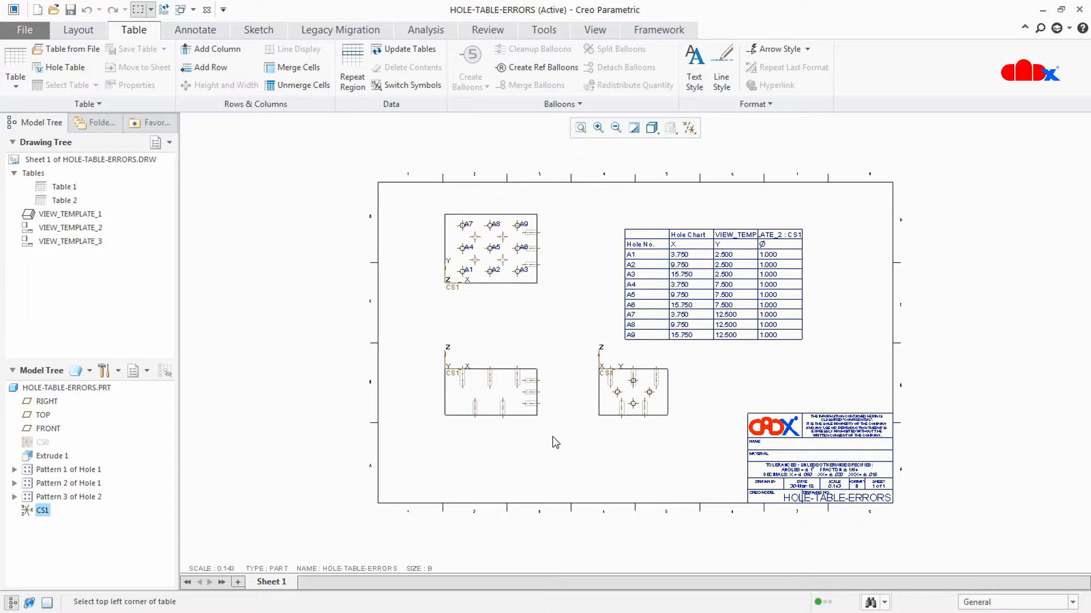
Delete the hole chart and then all three drawing views, confirming each deletion.
{"action": "left_click_drag", "start_coordinate": [593, 218], "coordinate": [831, 358]}
{"action": "key", "text": "Delete"}
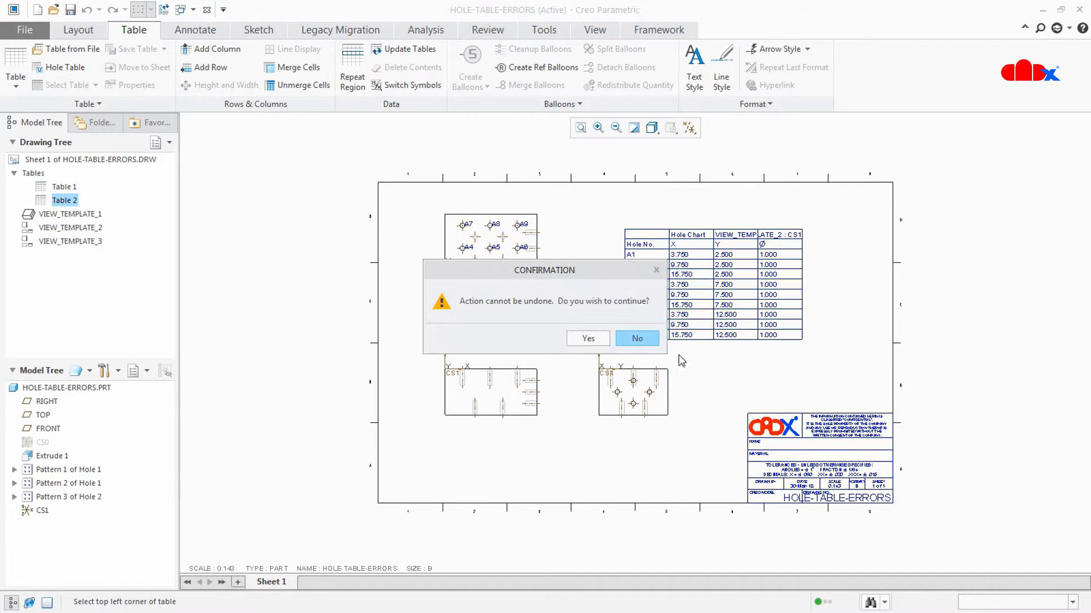
{"action": "left_click", "coordinate": [594, 341]}
{"action": "left_click", "coordinate": [534, 418]}
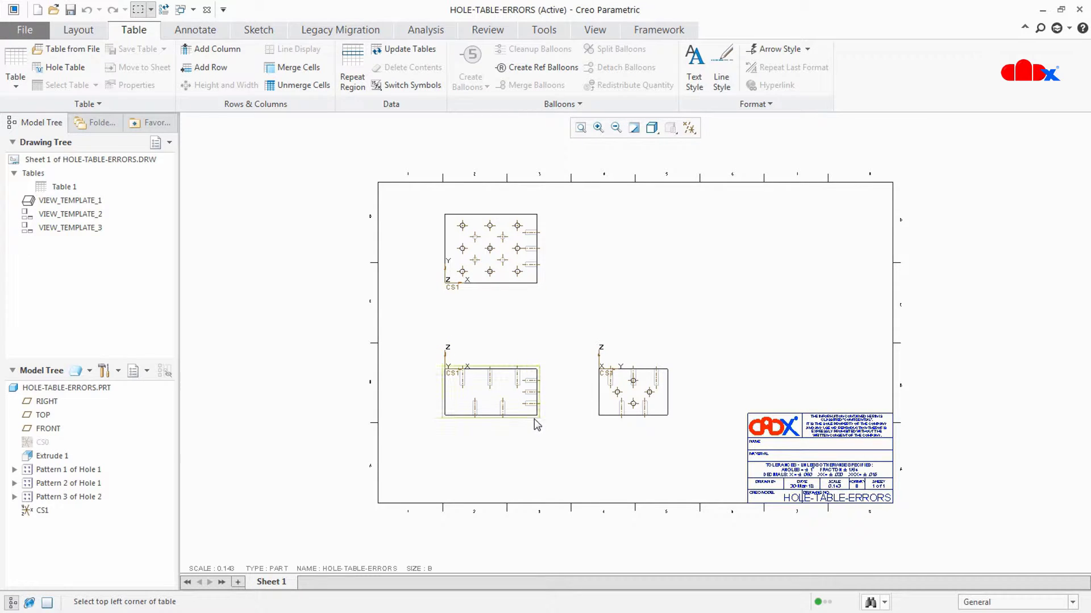
{"action": "key", "text": "Delete"}
{"action": "left_click", "coordinate": [545, 355]}
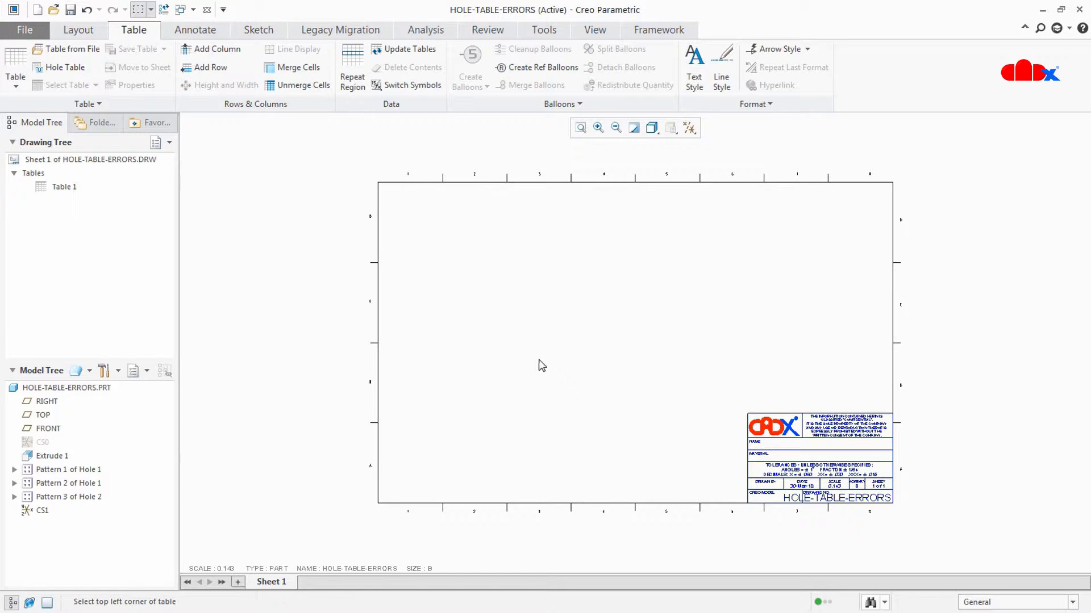
{"action": "left_click", "coordinate": [84, 34]}
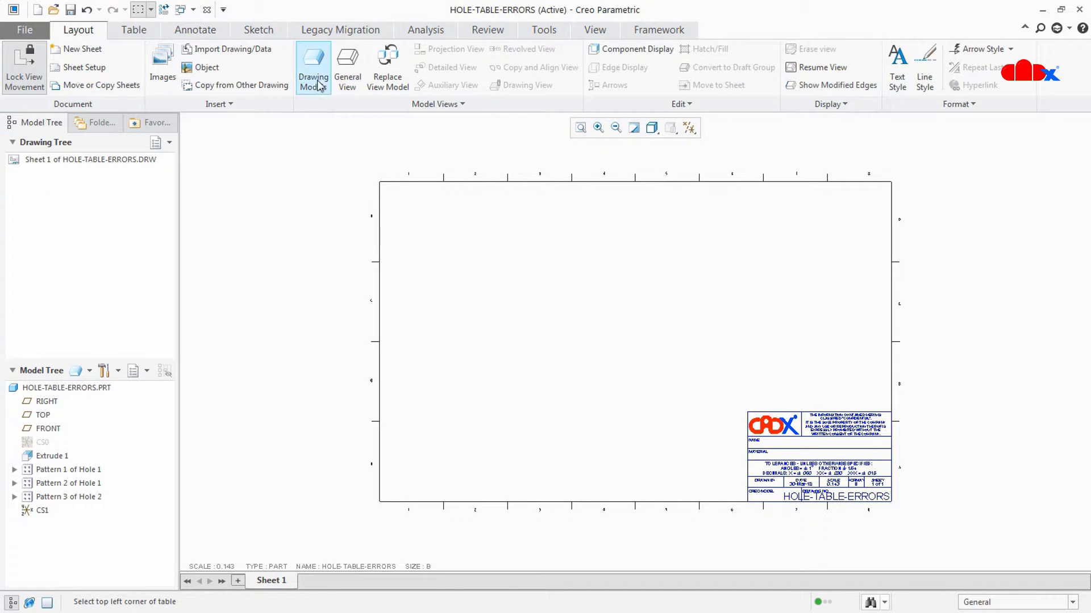
Insert a general view of the block in TOP orientation on the sheet.
{"action": "left_click", "coordinate": [347, 65]}
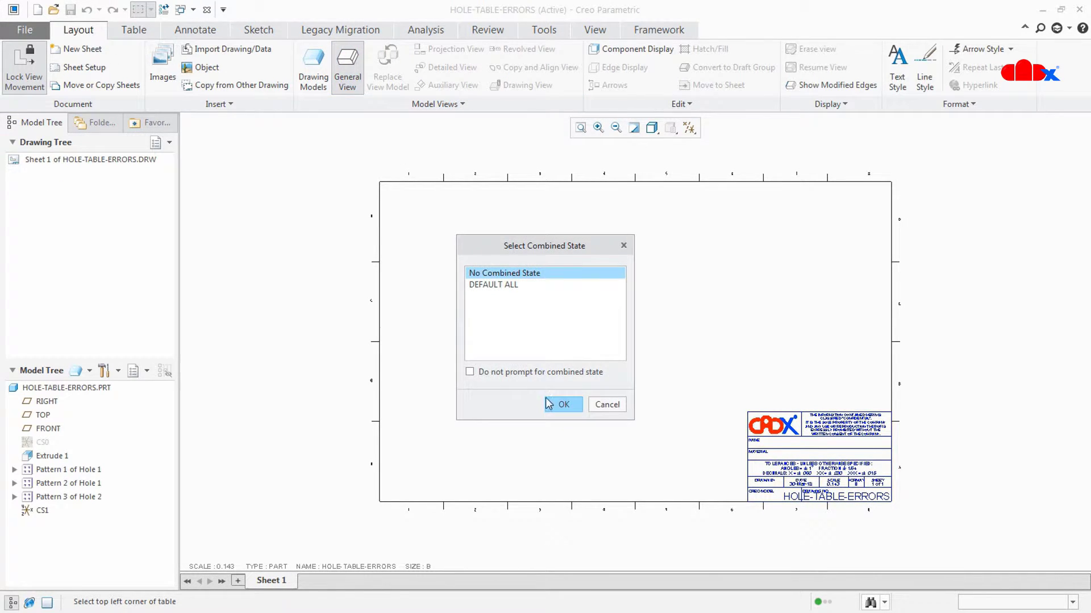
{"action": "left_click", "coordinate": [562, 404]}
{"action": "left_click", "coordinate": [519, 375]}
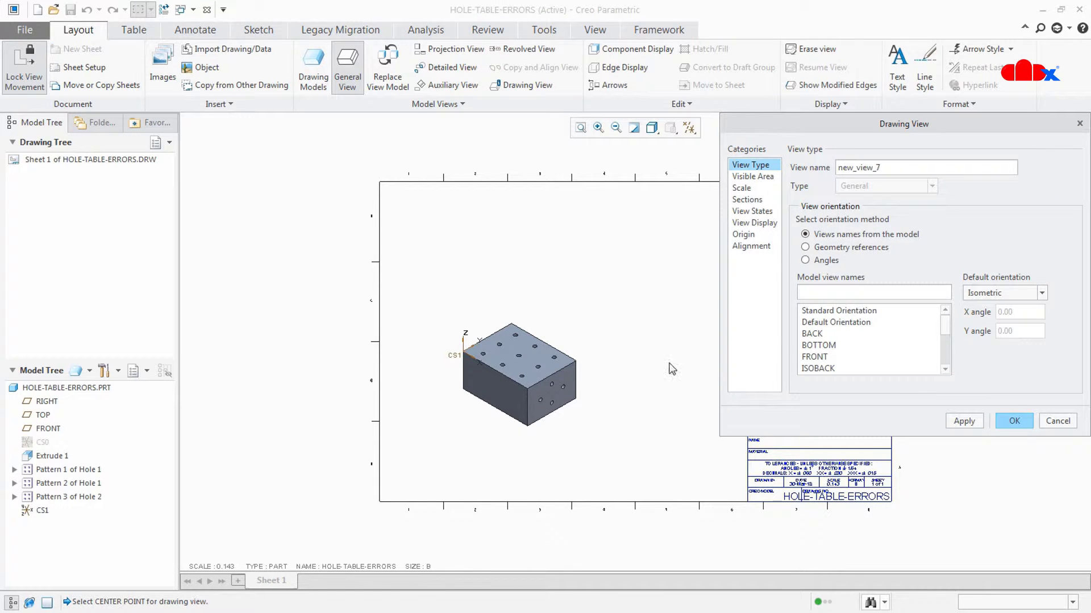
{"action": "left_click", "coordinate": [814, 368]}
{"action": "left_click", "coordinate": [979, 421]}
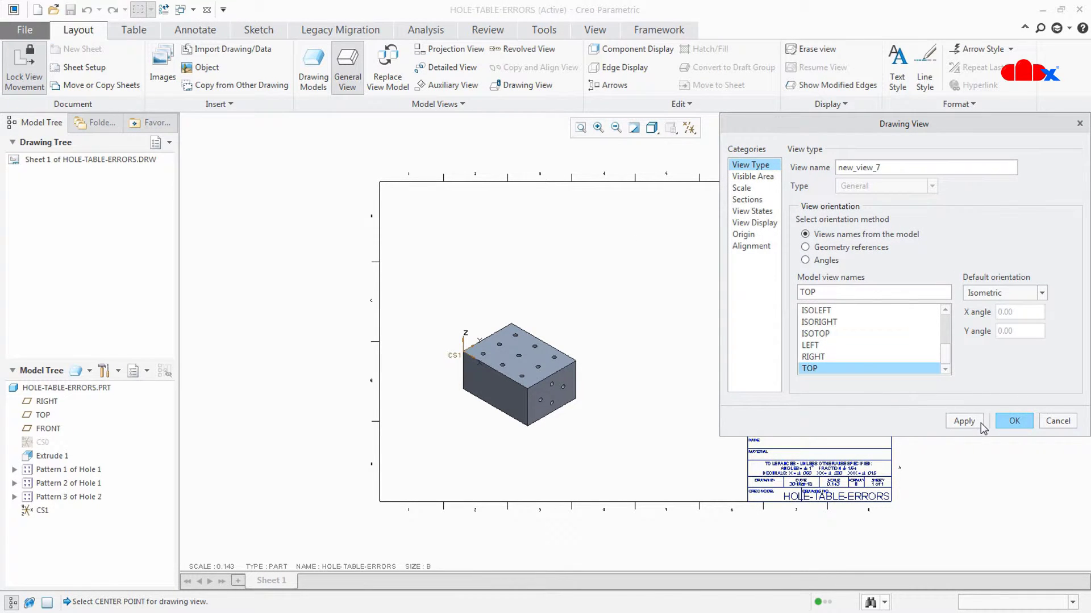
{"action": "left_click", "coordinate": [1019, 422]}
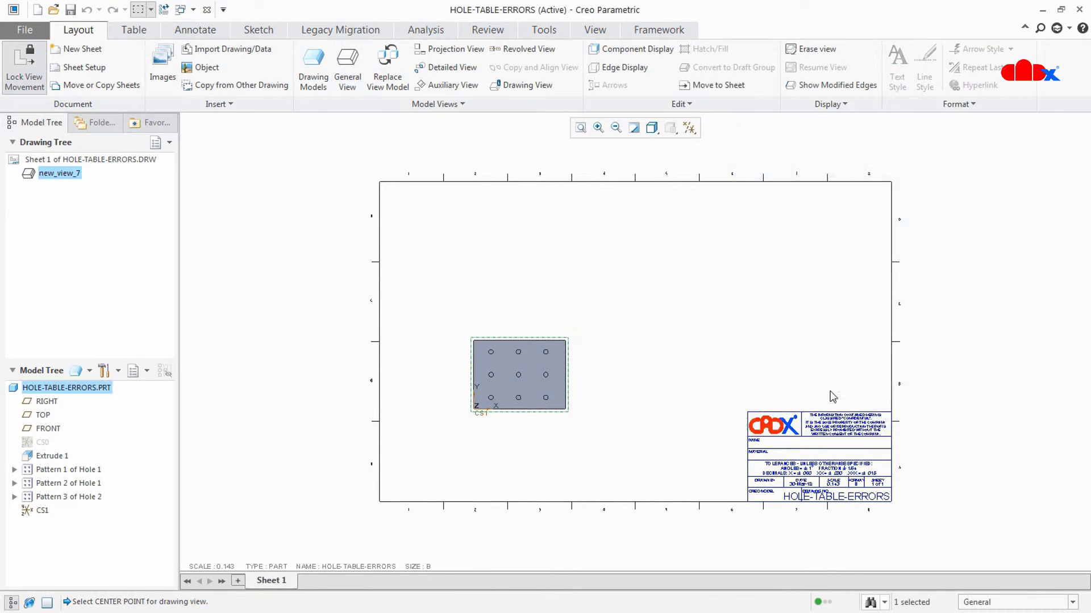
Add one projected view above the new view and another to its right.
{"action": "right_click", "coordinate": [540, 370]}
{"action": "left_click", "coordinate": [585, 476]}
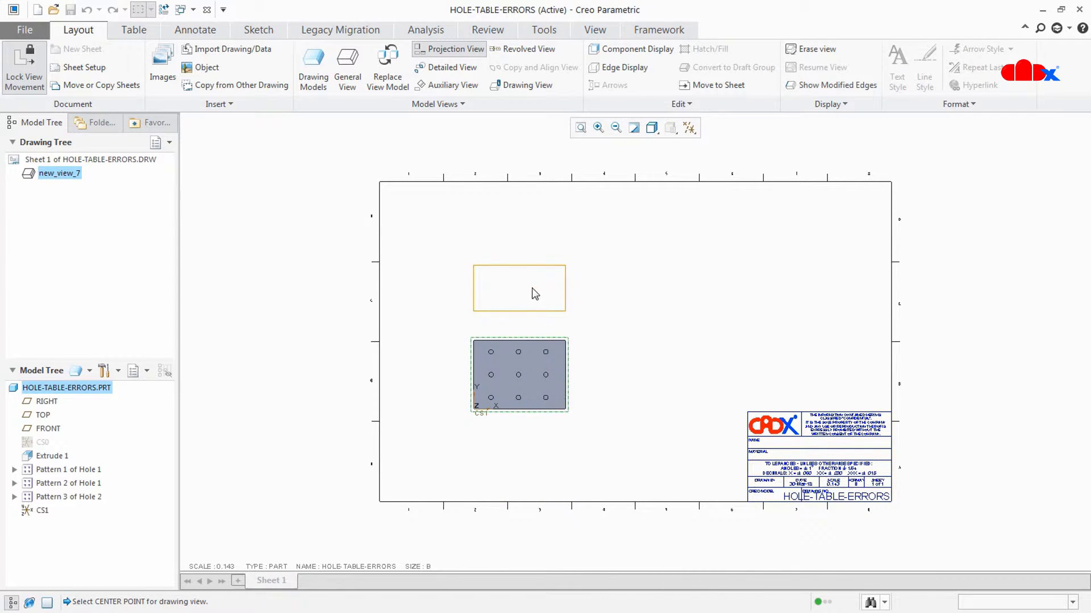
{"action": "left_click", "coordinate": [534, 266]}
{"action": "right_click", "coordinate": [533, 376]}
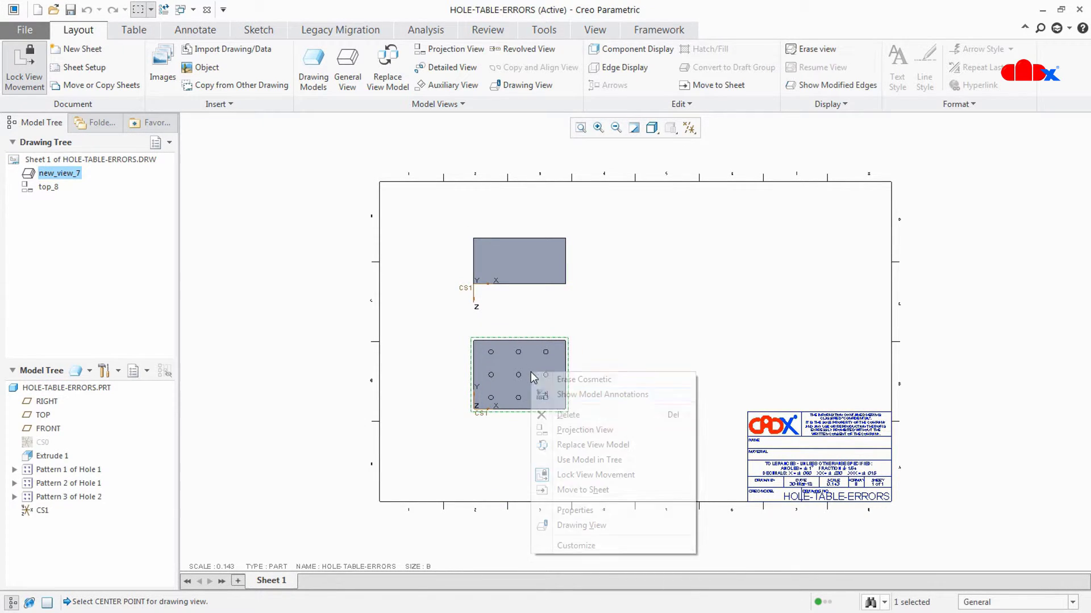
{"action": "left_click", "coordinate": [585, 430]}
{"action": "left_click", "coordinate": [657, 398]}
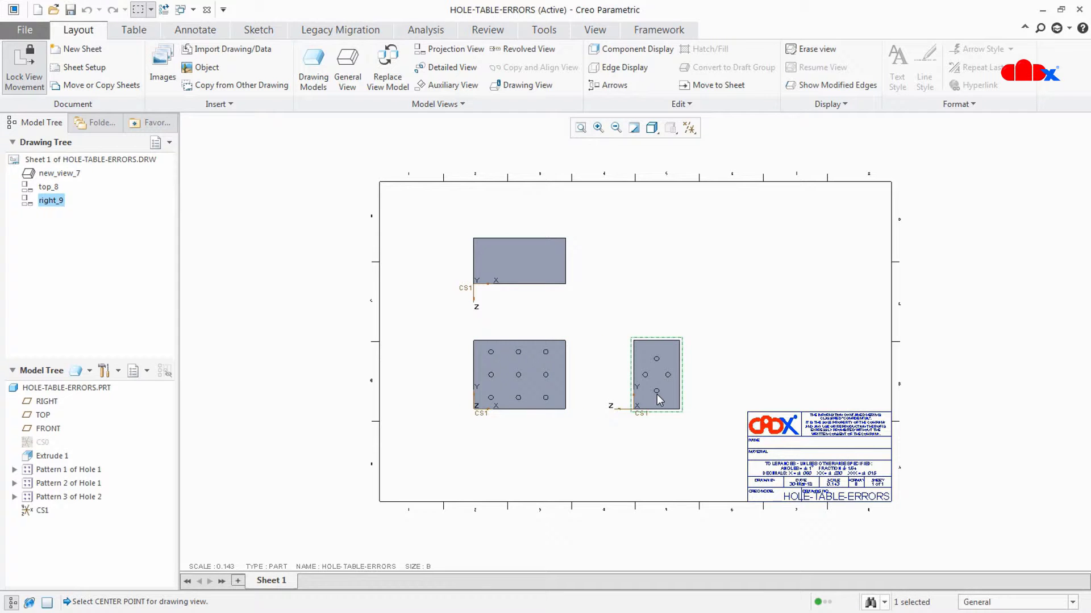
Set all three views to the Hidden display style.
{"action": "left_click", "coordinate": [556, 387], "text": "ctrl"}
{"action": "left_click", "coordinate": [552, 279], "text": "ctrl"}
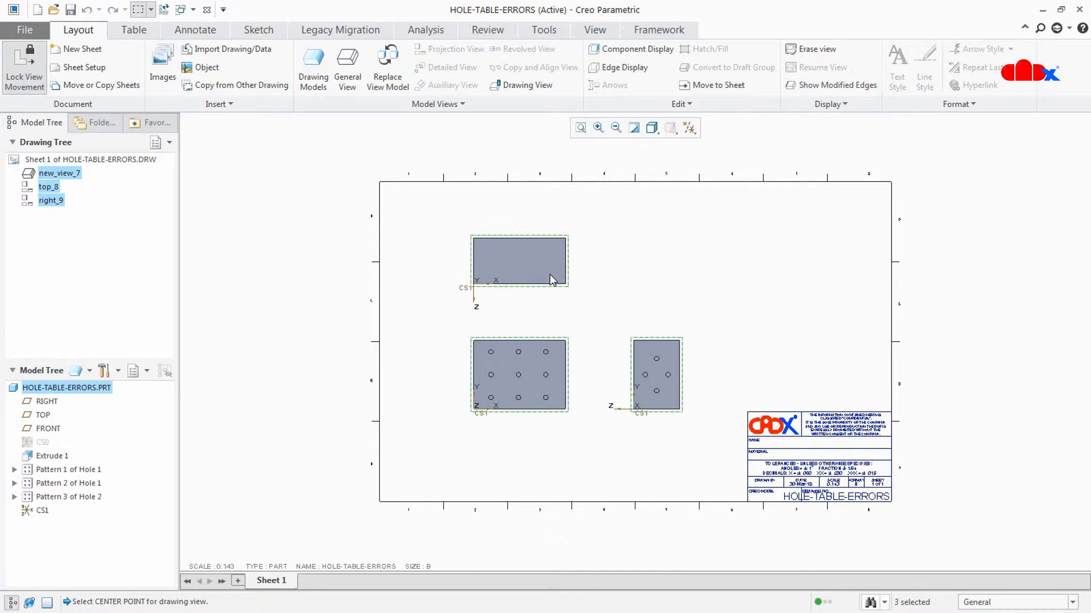
{"action": "right_click", "coordinate": [552, 280]}
{"action": "left_click", "coordinate": [595, 413]}
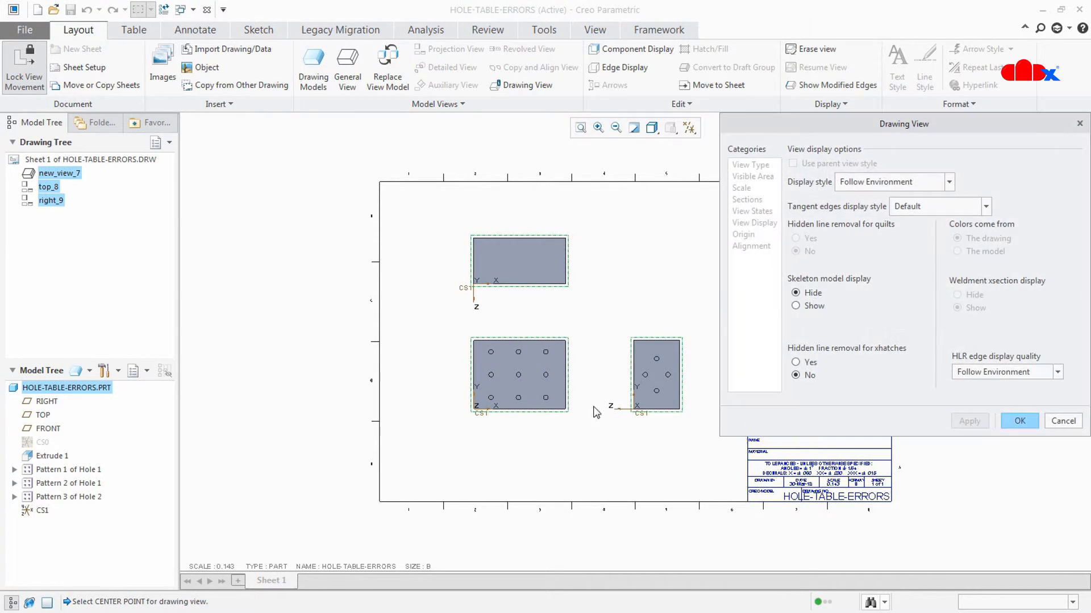
{"action": "left_click", "coordinate": [881, 183]}
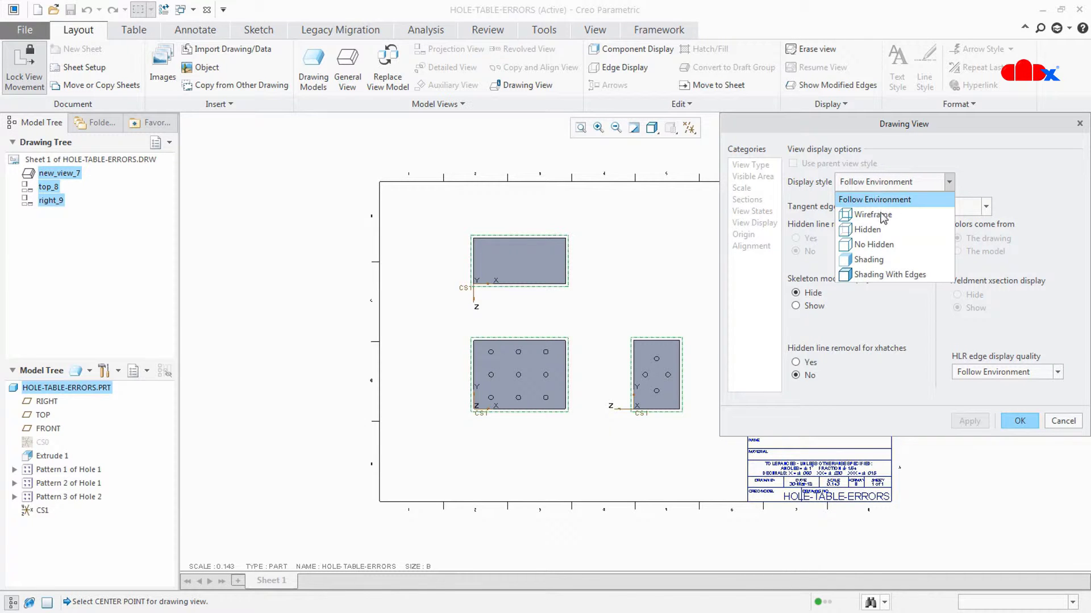
{"action": "left_click", "coordinate": [882, 230]}
{"action": "left_click", "coordinate": [969, 421]}
{"action": "left_click", "coordinate": [1020, 421]}
{"action": "left_click", "coordinate": [691, 448]}
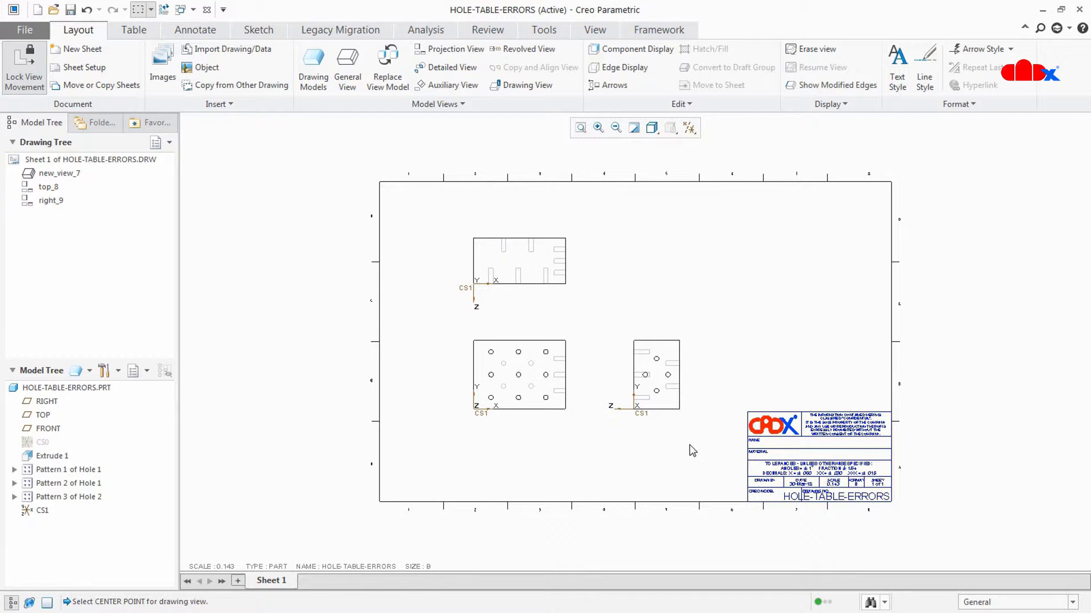
{"action": "left_click", "coordinate": [132, 31]}
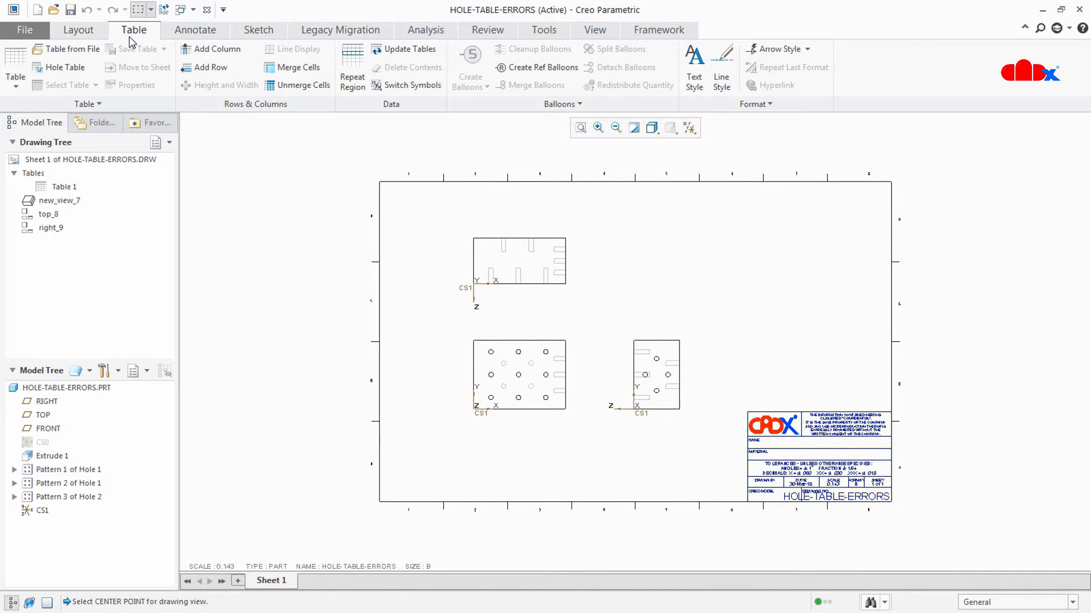
Add a CS1-based hole chart for the front view at the sheet's upper right.
{"action": "left_click", "coordinate": [74, 68]}
{"action": "left_click", "coordinate": [641, 499]}
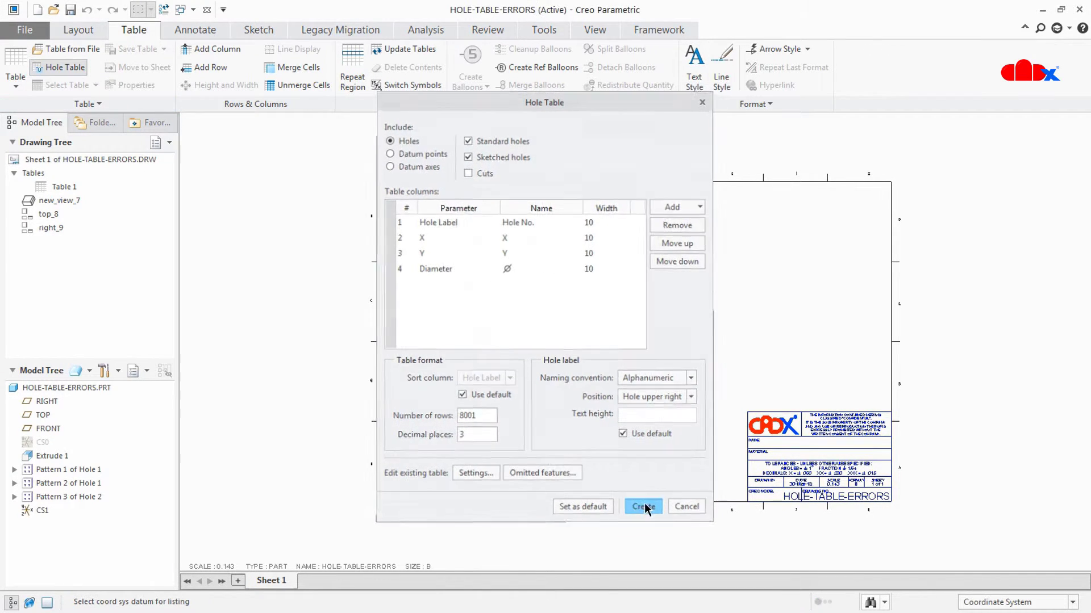
{"action": "left_click", "coordinate": [30, 511]}
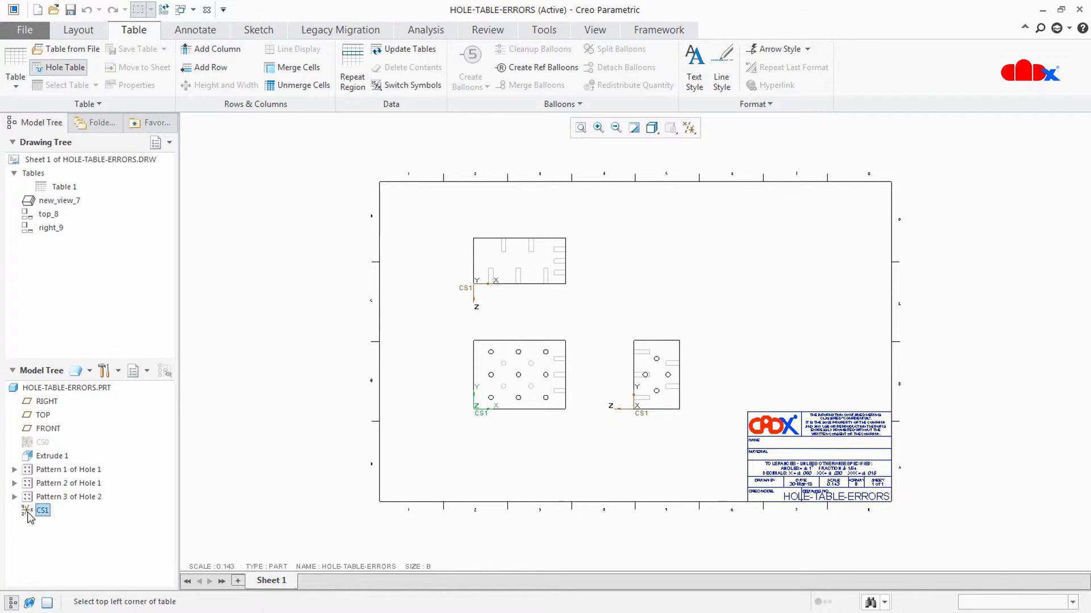
{"action": "left_click", "coordinate": [707, 241]}
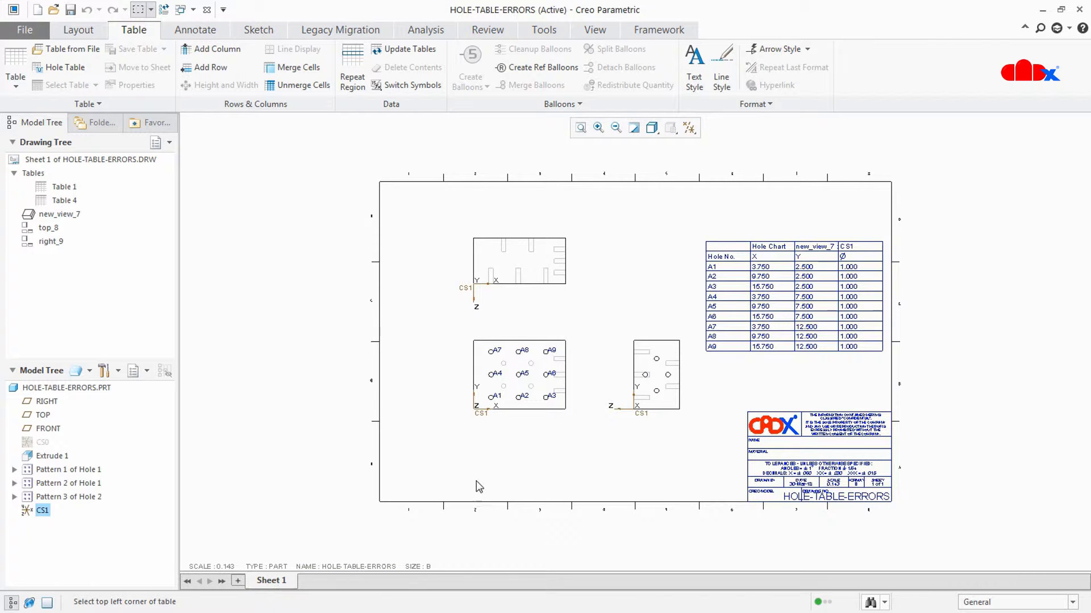
{"action": "scroll", "coordinate": [529, 446], "scroll_direction": "down", "scroll_amount": 3}
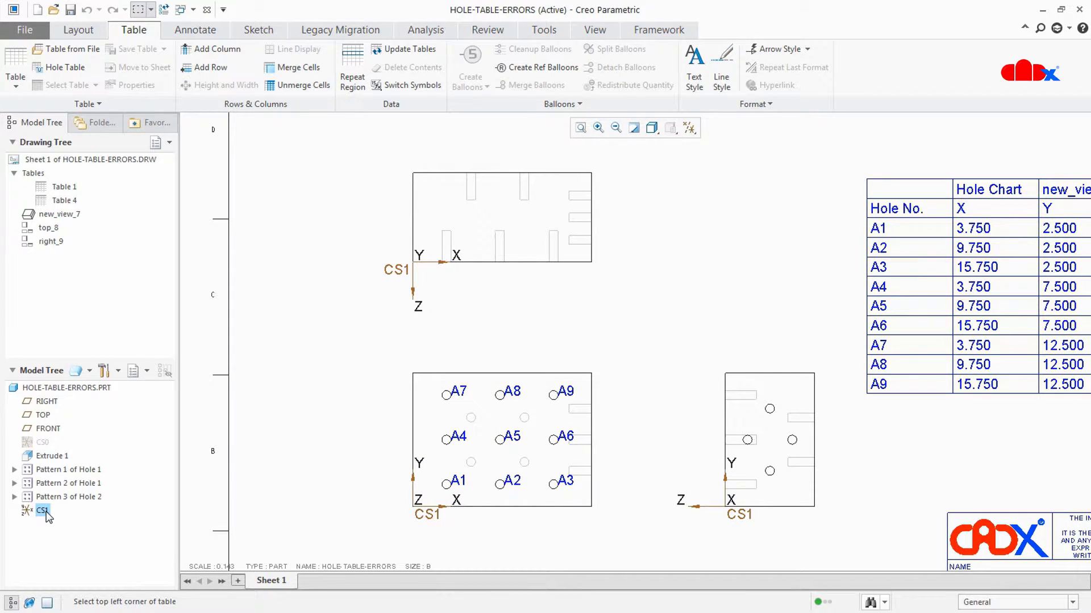
{"action": "scroll", "coordinate": [554, 453], "scroll_direction": "up", "scroll_amount": 4}
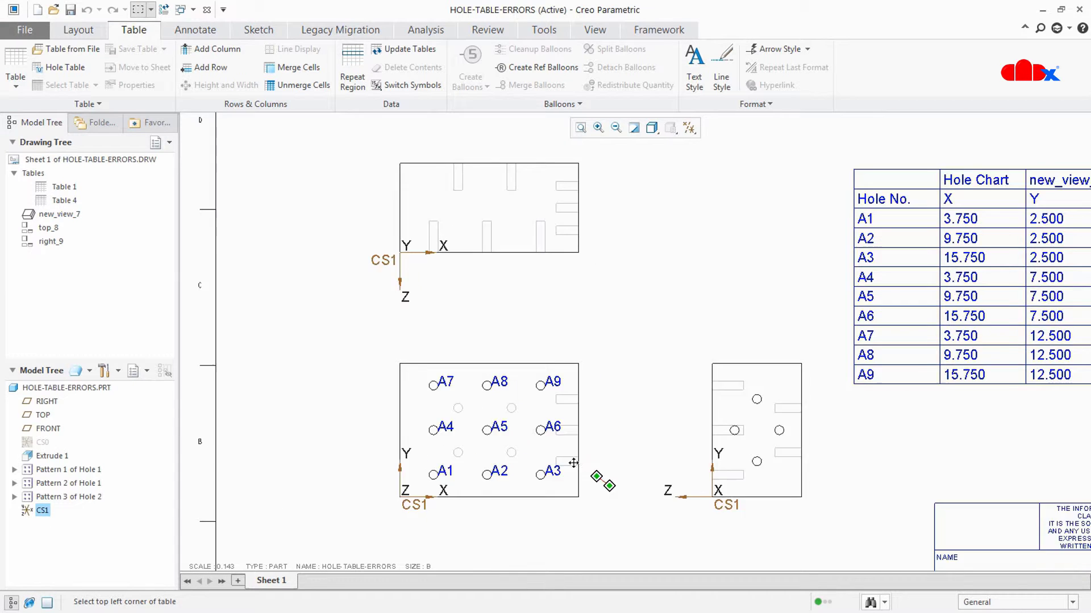
{"action": "middle_click_drag", "start_coordinate": [588, 480], "coordinate": [560, 455]}
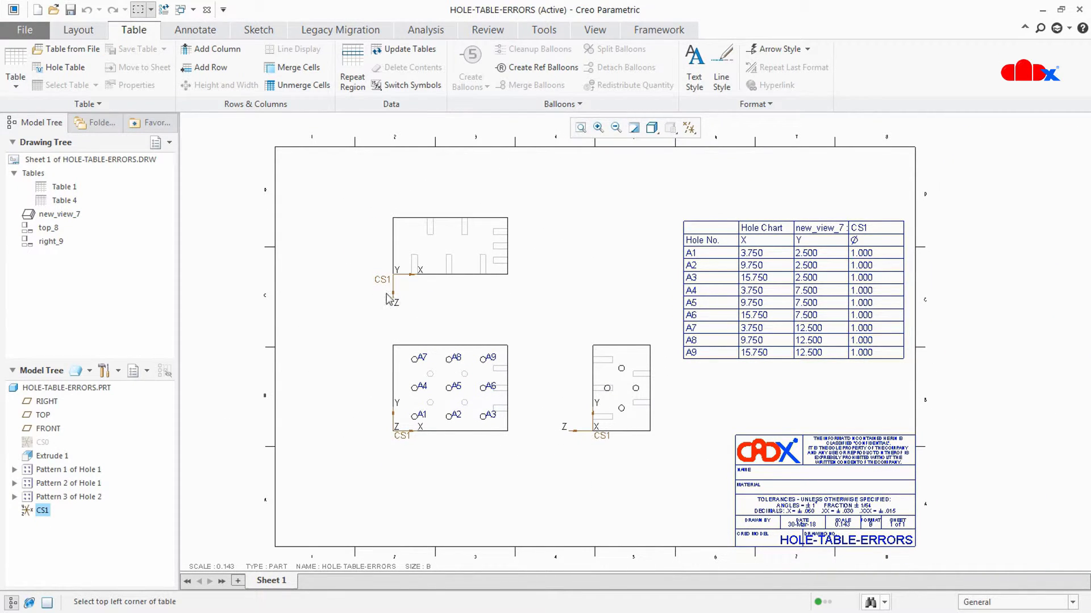
{"action": "left_click", "coordinate": [194, 30]}
Show all axis centerlines on the front, top and right views, refit the sheet, and select the hole chart.
{"action": "left_click", "coordinate": [203, 60]}
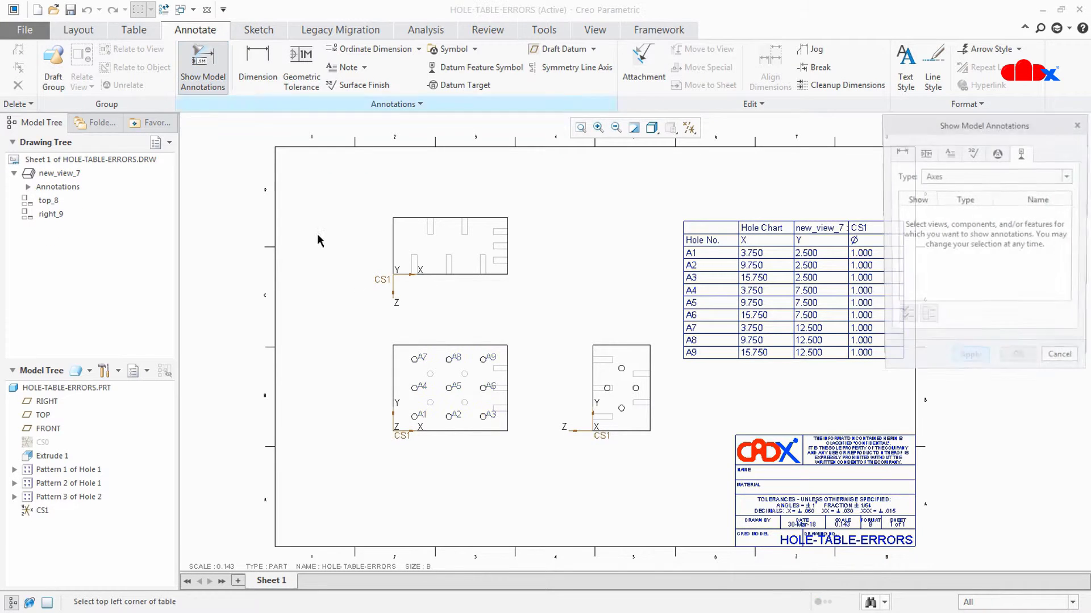
{"action": "scroll", "coordinate": [451, 362], "scroll_direction": "down", "scroll_amount": 5}
{"action": "left_click", "coordinate": [546, 421]}
{"action": "middle_click_drag", "start_coordinate": [530, 183], "coordinate": [533, 287]}
{"action": "left_click", "coordinate": [534, 288], "text": "ctrl"}
{"action": "middle_click_drag", "start_coordinate": [776, 448], "coordinate": [586, 387]}
{"action": "left_click", "coordinate": [586, 387], "text": "ctrl"}
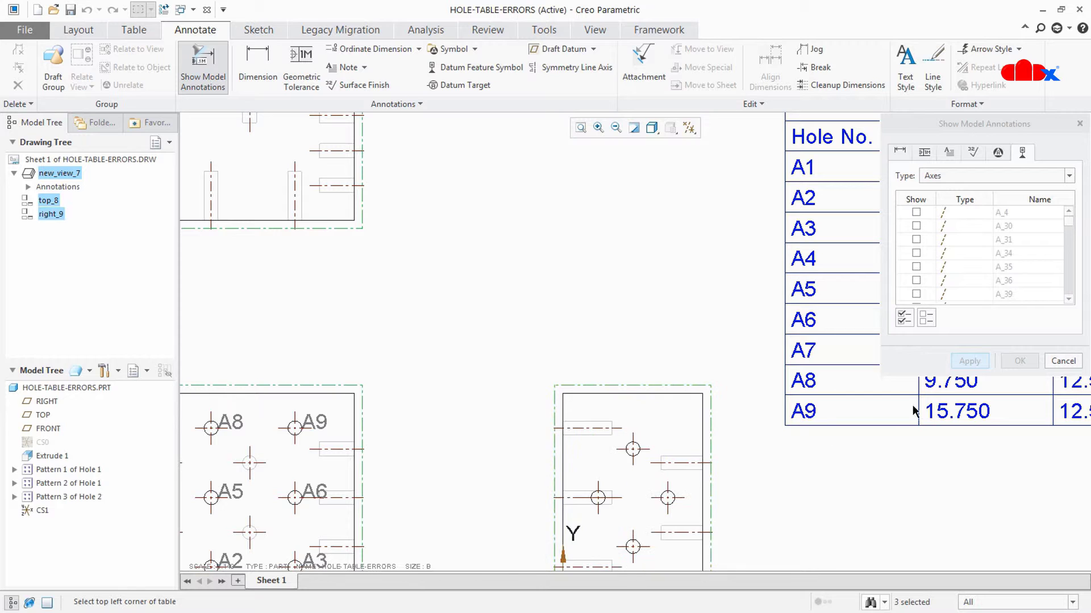
{"action": "left_click", "coordinate": [904, 317]}
{"action": "left_click", "coordinate": [970, 361]}
{"action": "left_click", "coordinate": [1062, 362]}
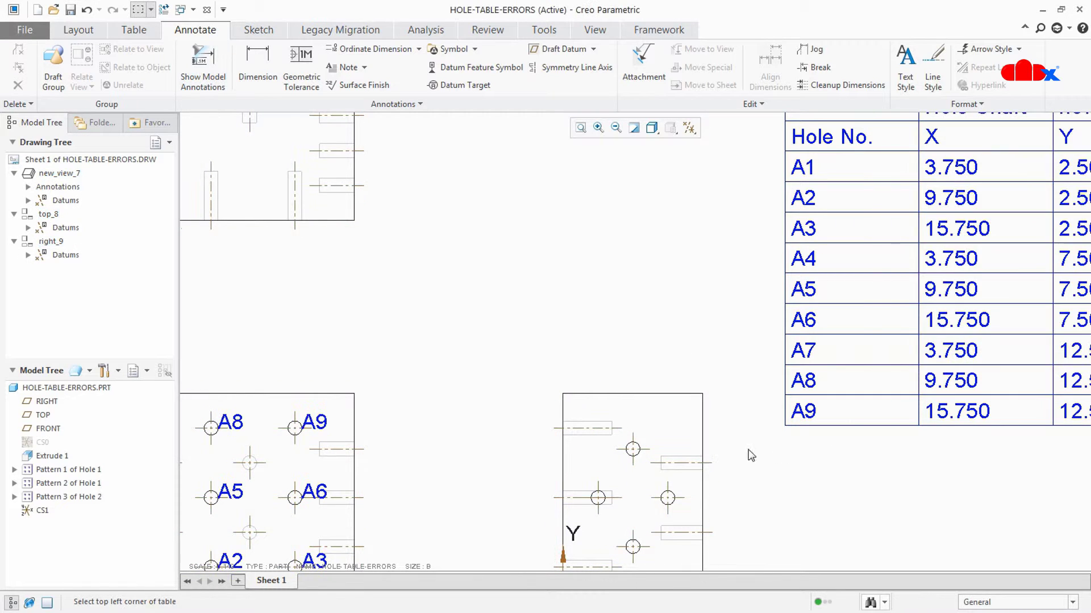
{"action": "left_click", "coordinate": [580, 127]}
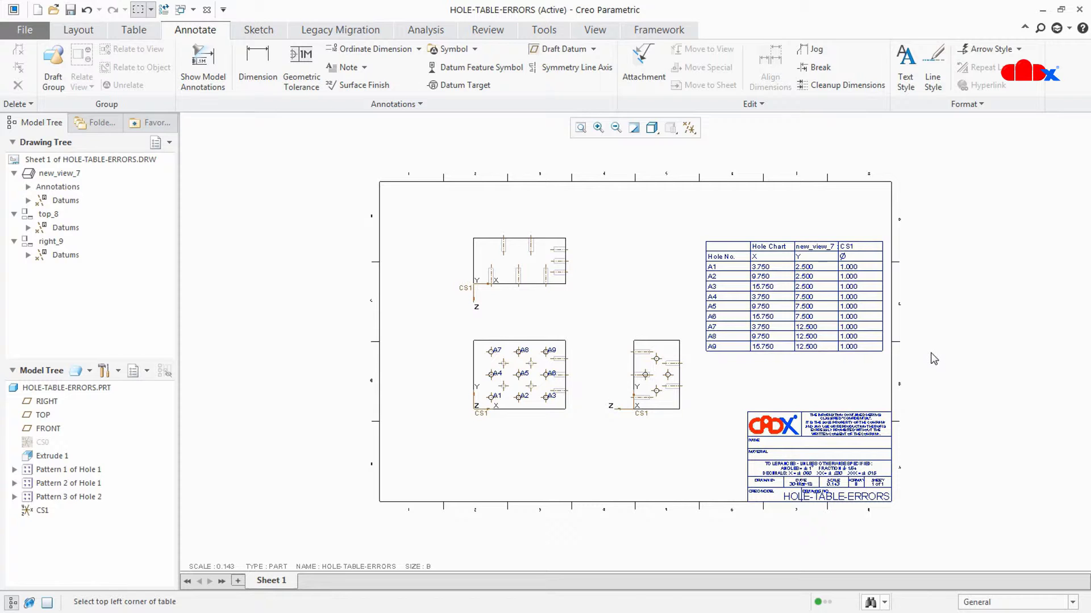
{"action": "left_click", "coordinate": [871, 254]}
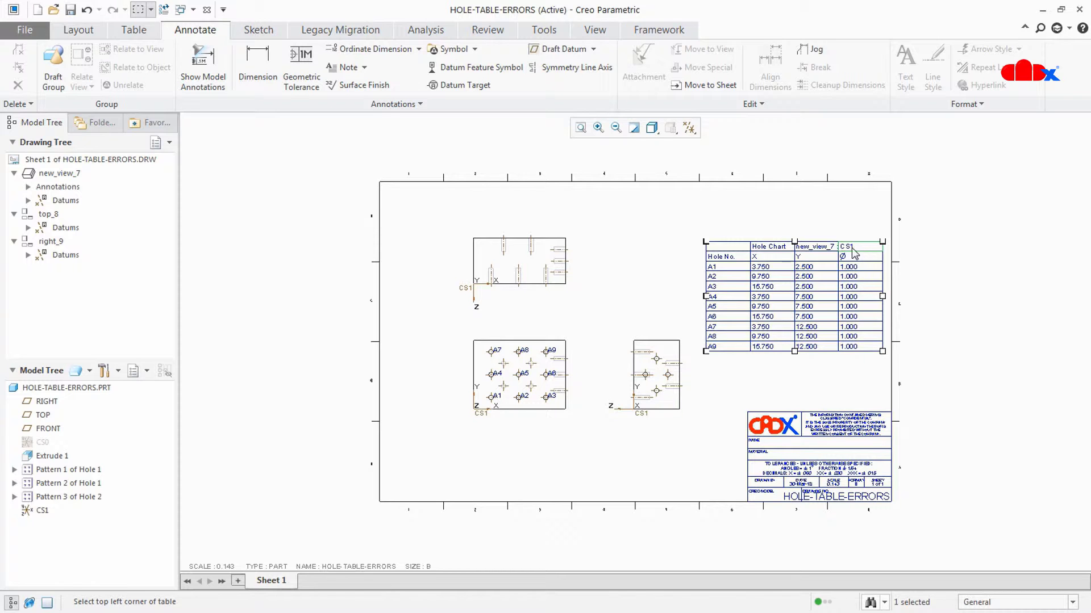
Box-select and delete the CS1 hole chart with its A1–A9 labels, confirming Yes, then refit the sheet.
{"action": "left_click", "coordinate": [143, 34]}
{"action": "left_click_drag", "start_coordinate": [689, 216], "coordinate": [904, 381]}
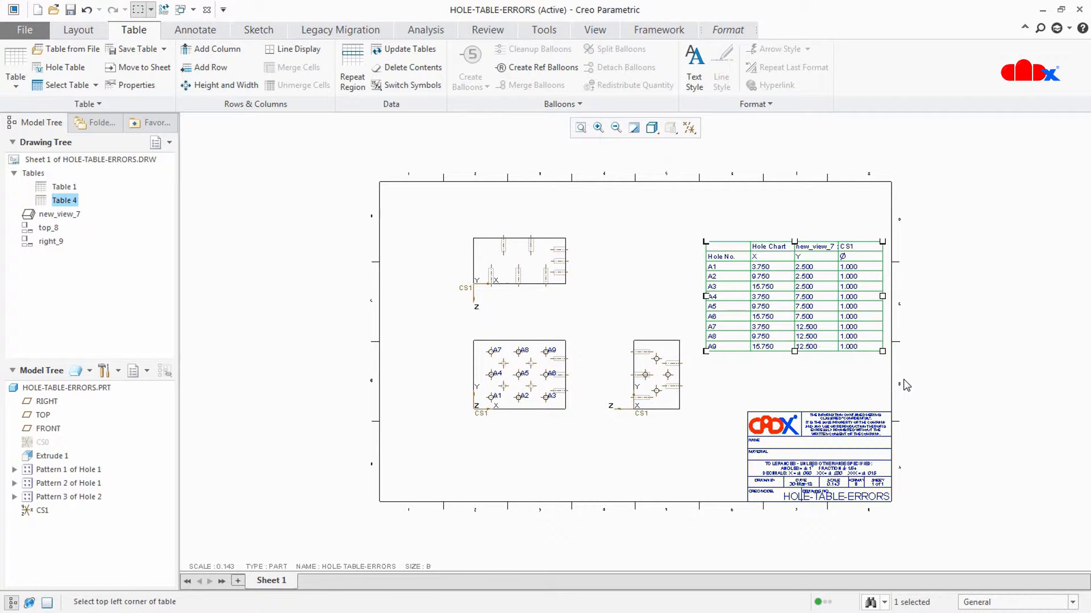
{"action": "key", "text": "Delete"}
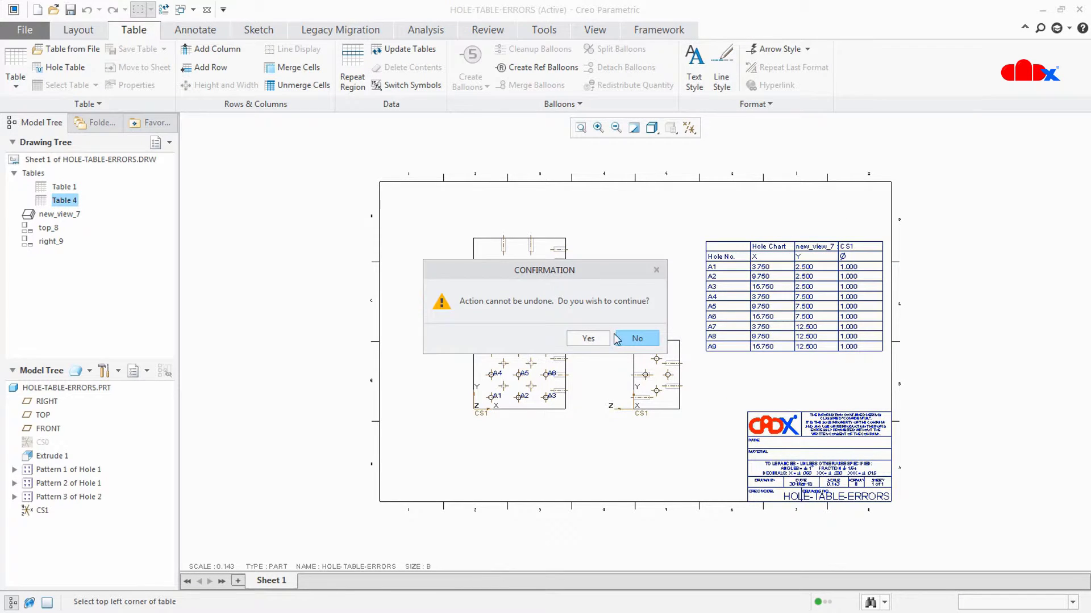
{"action": "left_click", "coordinate": [592, 336]}
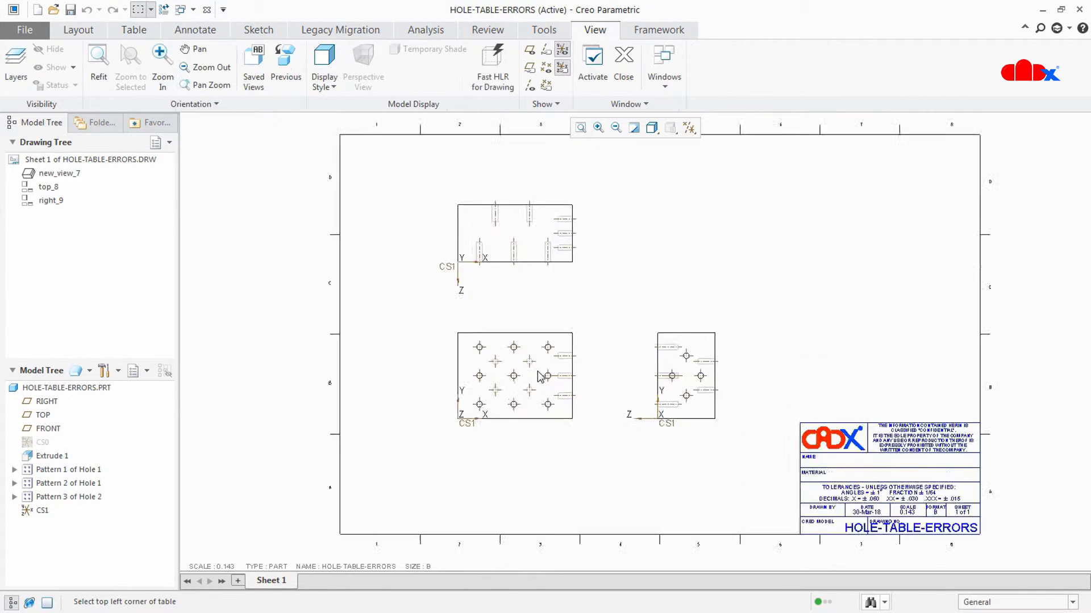
{"action": "scroll", "coordinate": [540, 375], "scroll_direction": "up", "scroll_amount": 5}
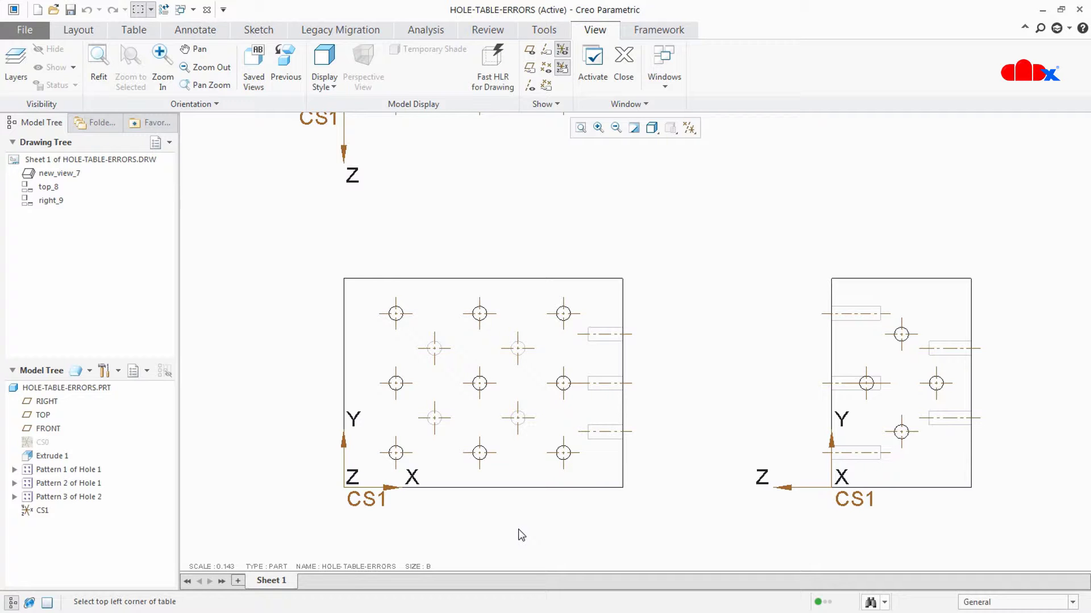
{"action": "key", "text": "ctrl+d"}
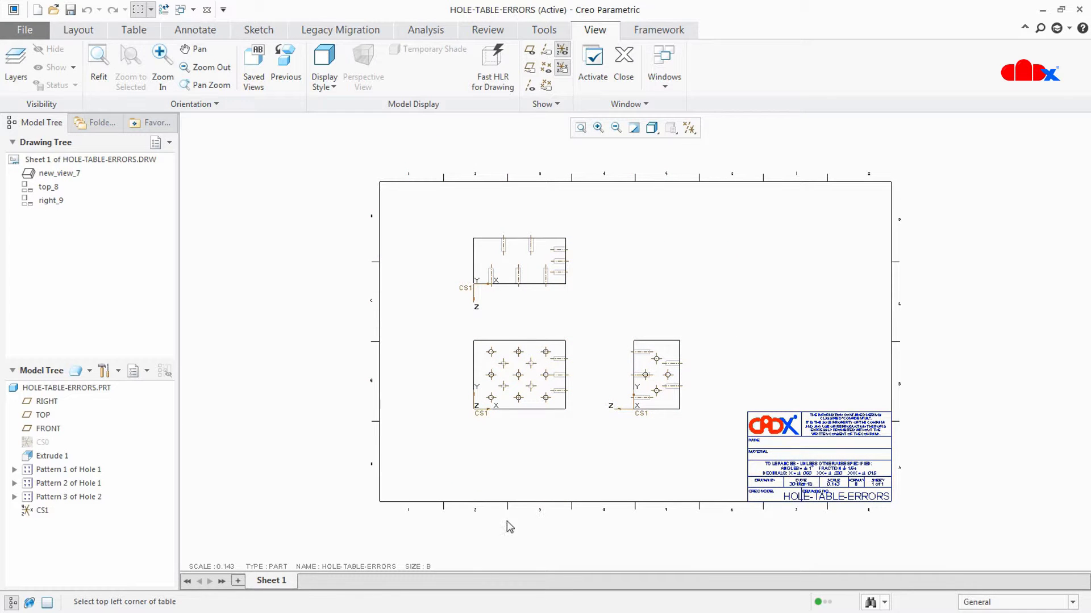
{"action": "left_click", "coordinate": [138, 31]}
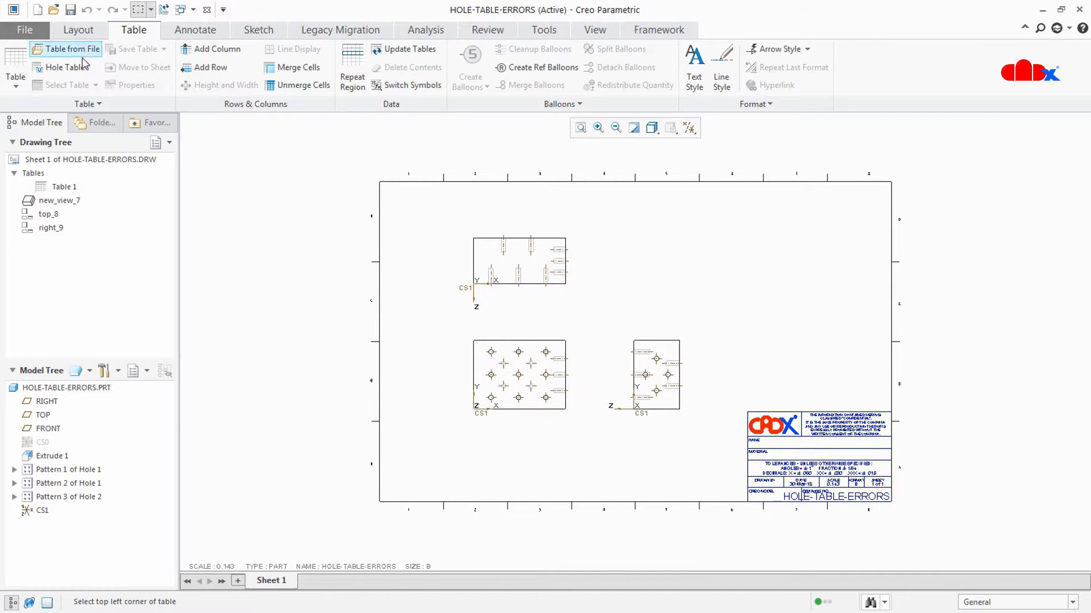
Create a datum-axis hole chart for new_view_7 measured from CS1 and place it on the sheet.
{"action": "left_click", "coordinate": [69, 69]}
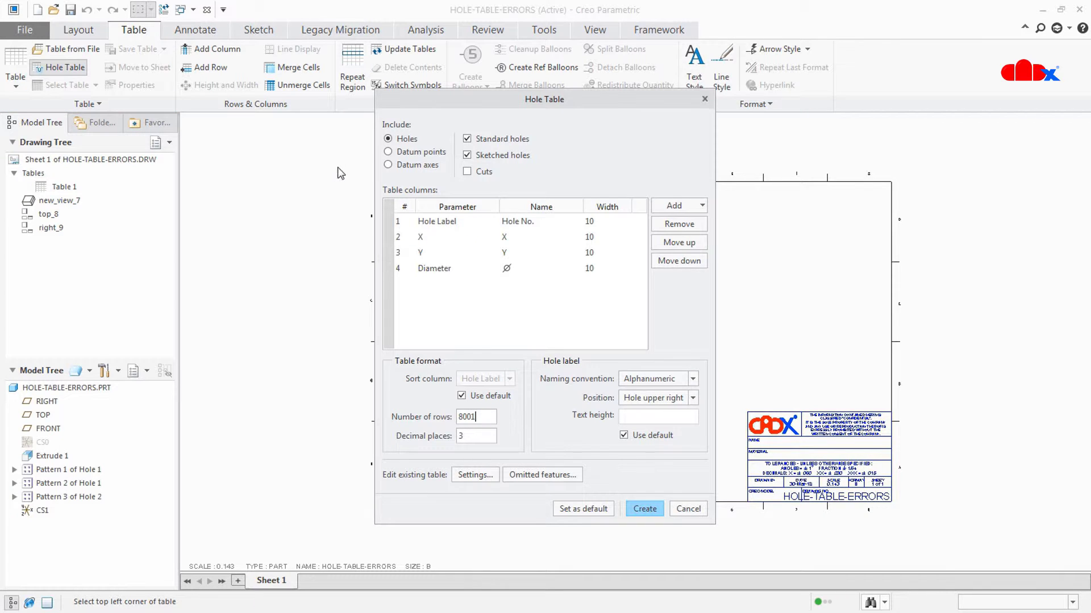
{"action": "left_click", "coordinate": [405, 169]}
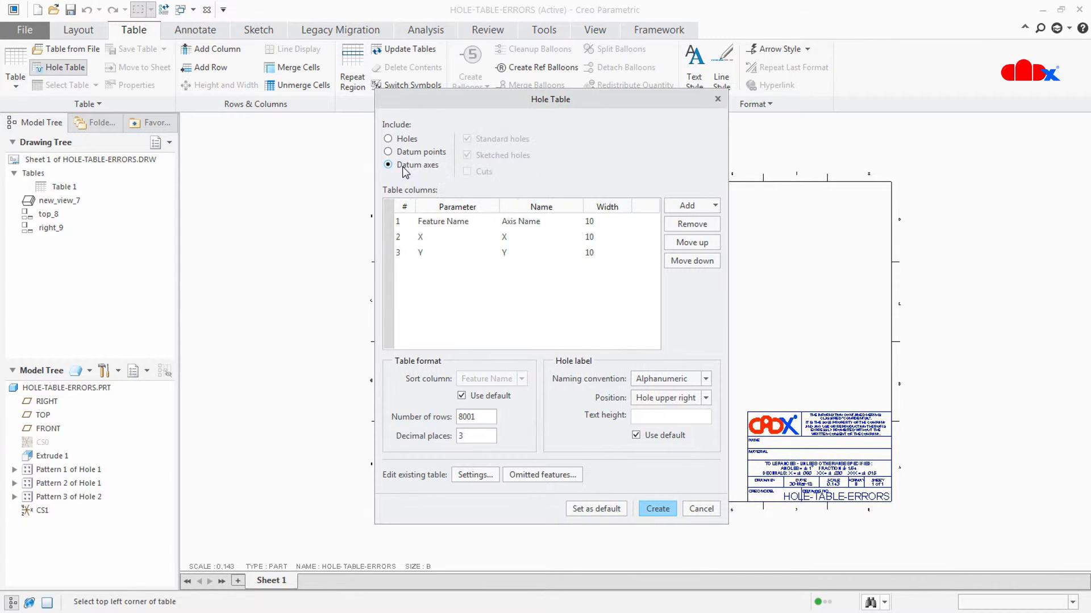
{"action": "left_click", "coordinate": [657, 509]}
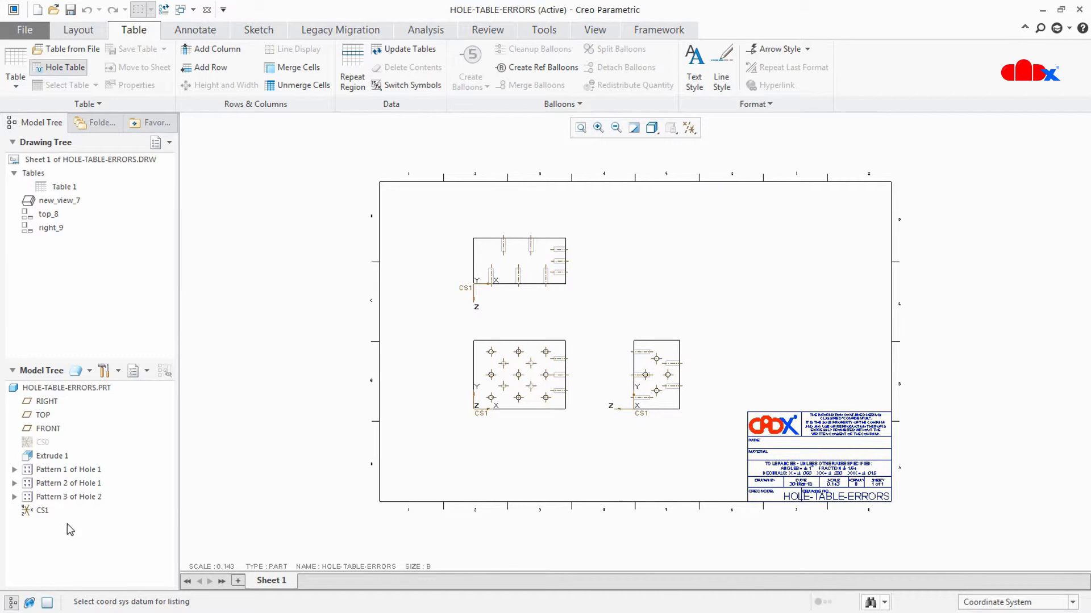
{"action": "left_click", "coordinate": [43, 511]}
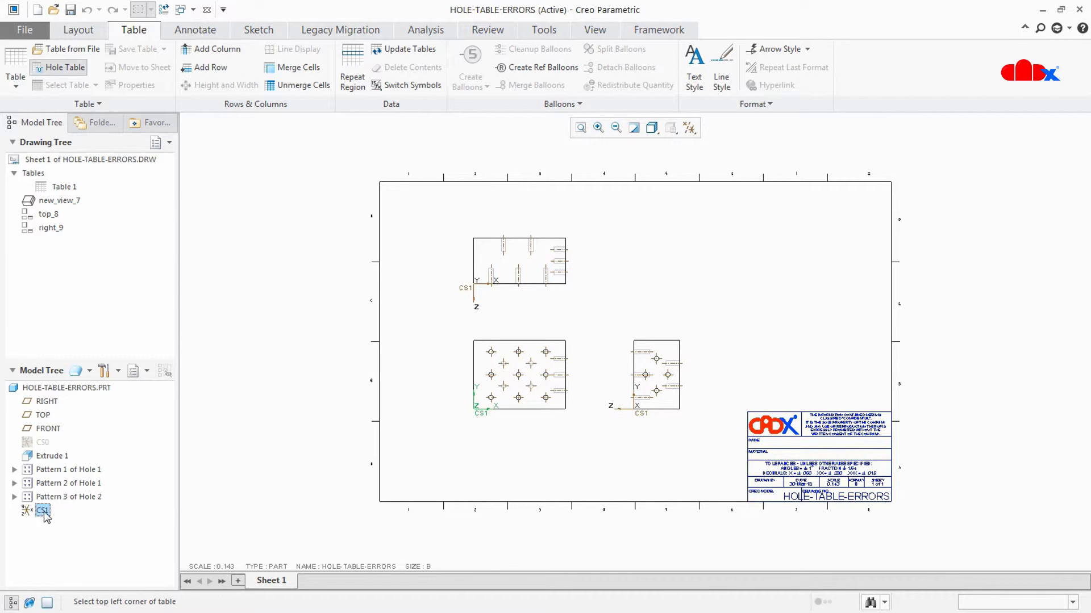
{"action": "left_click", "coordinate": [718, 221]}
Pan and zoom to inspect the new chart listing axes A_30 through A_46.
{"action": "scroll", "coordinate": [714, 385], "scroll_direction": "up", "scroll_amount": 3}
{"action": "middle_click_drag", "start_coordinate": [729, 381], "coordinate": [721, 441]}
{"action": "scroll", "coordinate": [457, 503], "scroll_direction": "up", "scroll_amount": 4}
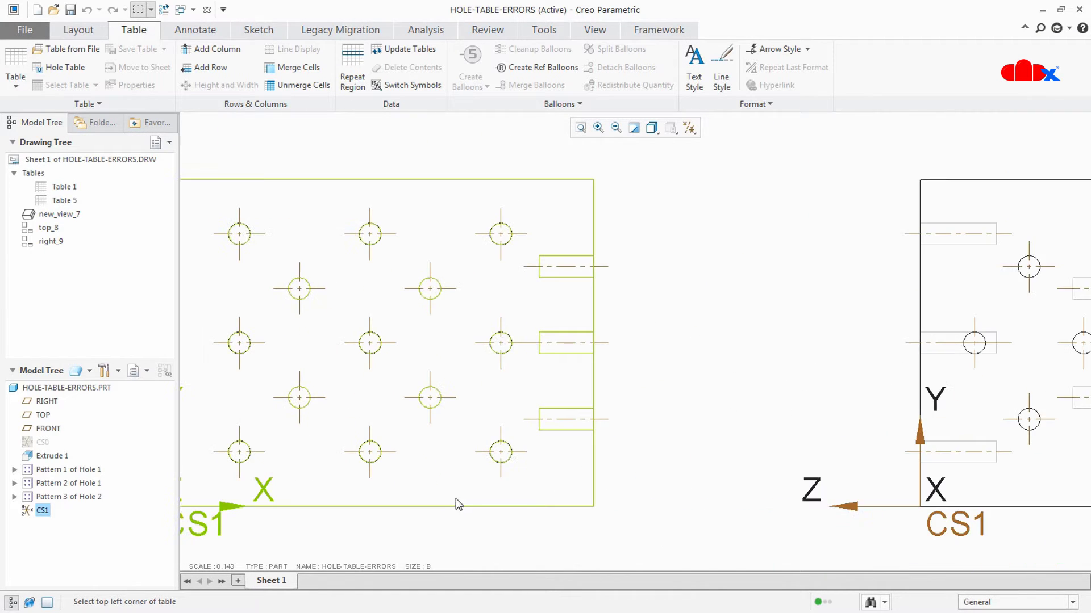
{"action": "scroll", "coordinate": [527, 507], "scroll_direction": "down", "scroll_amount": 3}
{"action": "scroll", "coordinate": [474, 516], "scroll_direction": "up", "scroll_amount": 3}
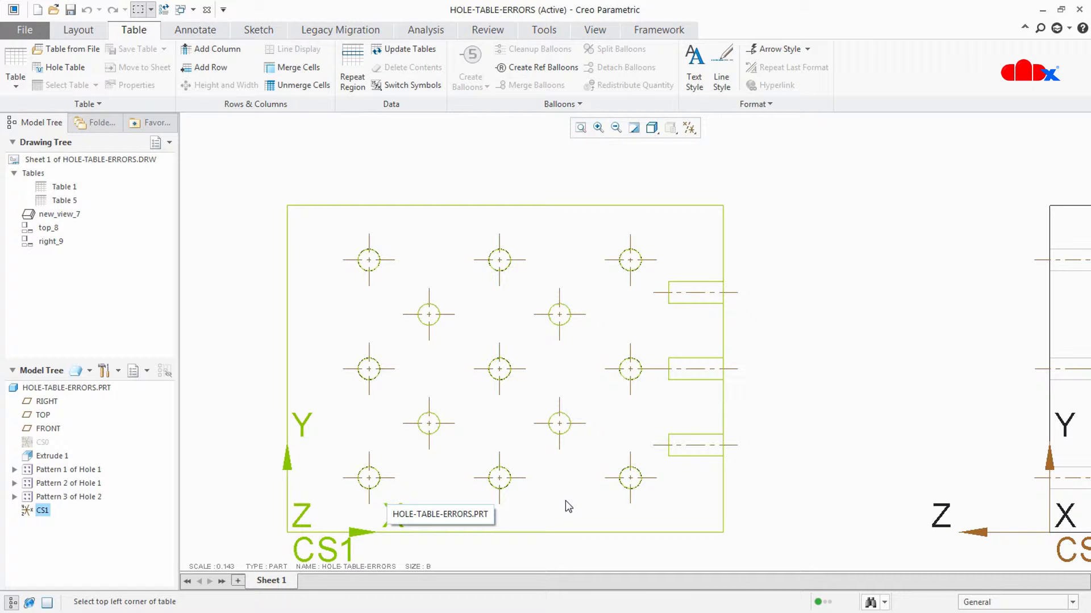
{"action": "scroll", "coordinate": [564, 503], "scroll_direction": "down", "scroll_amount": 3}
{"action": "scroll", "coordinate": [564, 503], "scroll_direction": "down", "scroll_amount": 1}
{"action": "mouse_move", "coordinate": [985, 314]}
{"action": "middle_mouse_down"}
{"action": "mouse_move", "coordinate": [837, 312]}
{"action": "mouse_move", "coordinate": [689, 346]}
{"action": "mouse_move", "coordinate": [604, 407]}
{"action": "middle_mouse_up"}
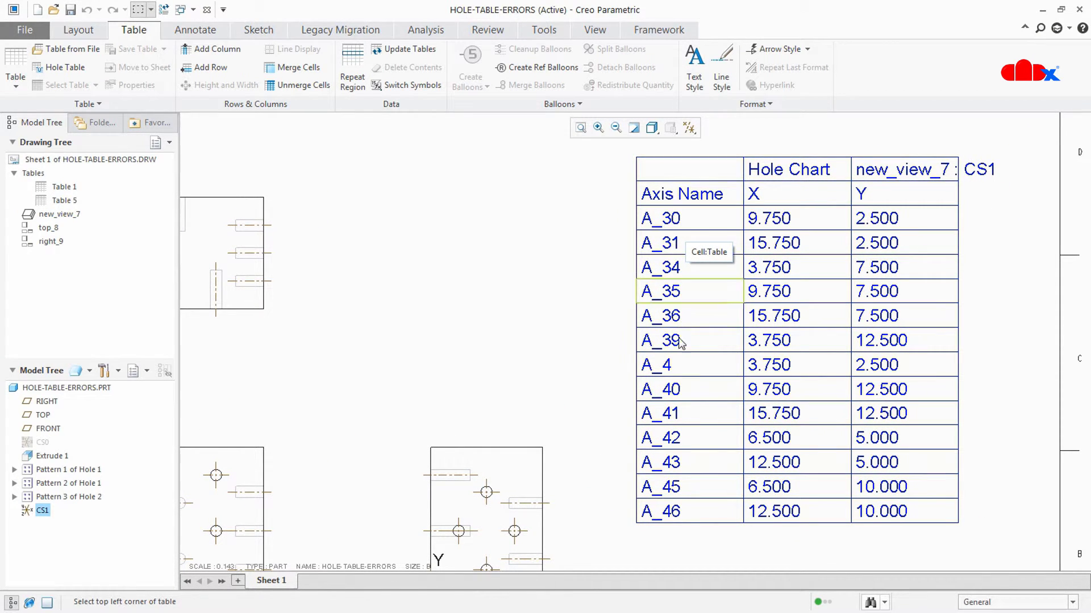
{"action": "scroll", "coordinate": [675, 519], "scroll_direction": "up", "scroll_amount": 2}
{"action": "scroll", "coordinate": [676, 519], "scroll_direction": "down", "scroll_amount": 3}
{"action": "scroll", "coordinate": [673, 519], "scroll_direction": "up", "scroll_amount": 1}
{"action": "left_click", "coordinate": [670, 518]}
{"action": "middle_click_drag", "start_coordinate": [745, 463], "coordinate": [804, 398]}
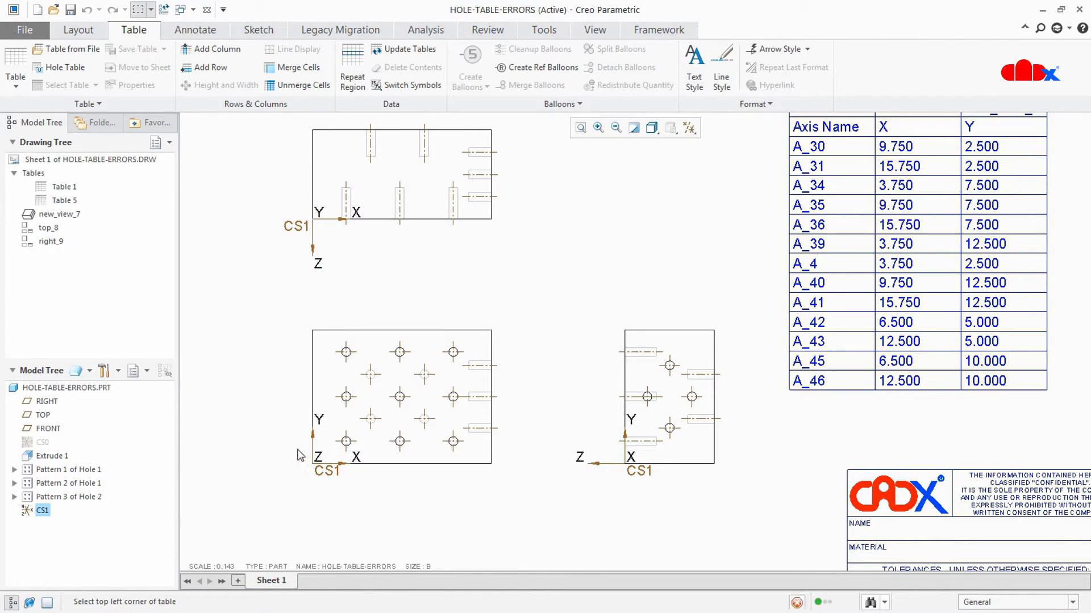
{"action": "middle_click_drag", "start_coordinate": [732, 338], "coordinate": [701, 388]}
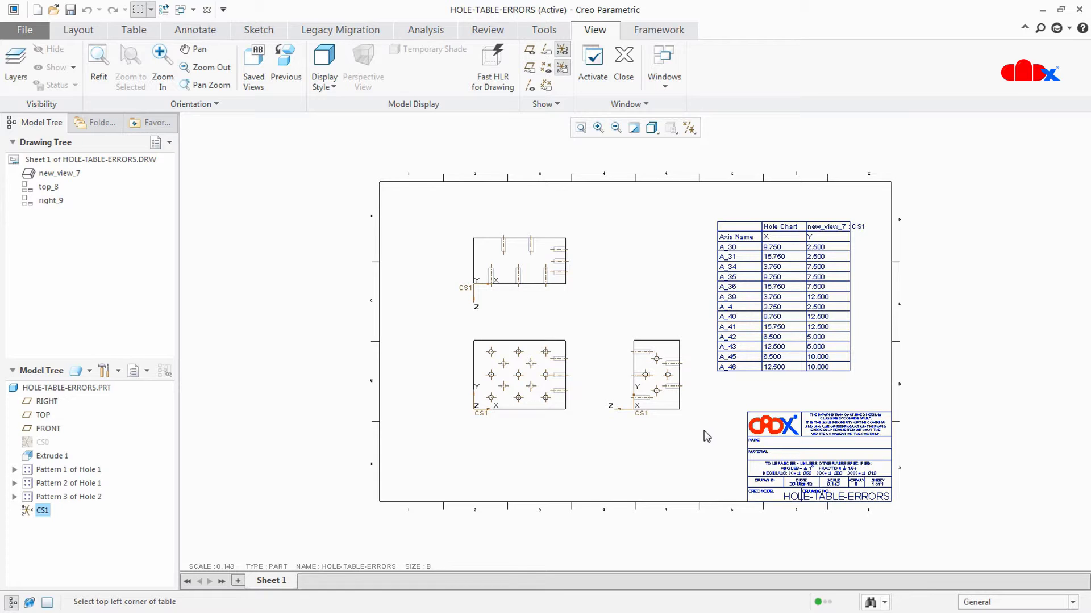
{"action": "left_click_drag", "start_coordinate": [704, 208], "coordinate": [874, 399]}
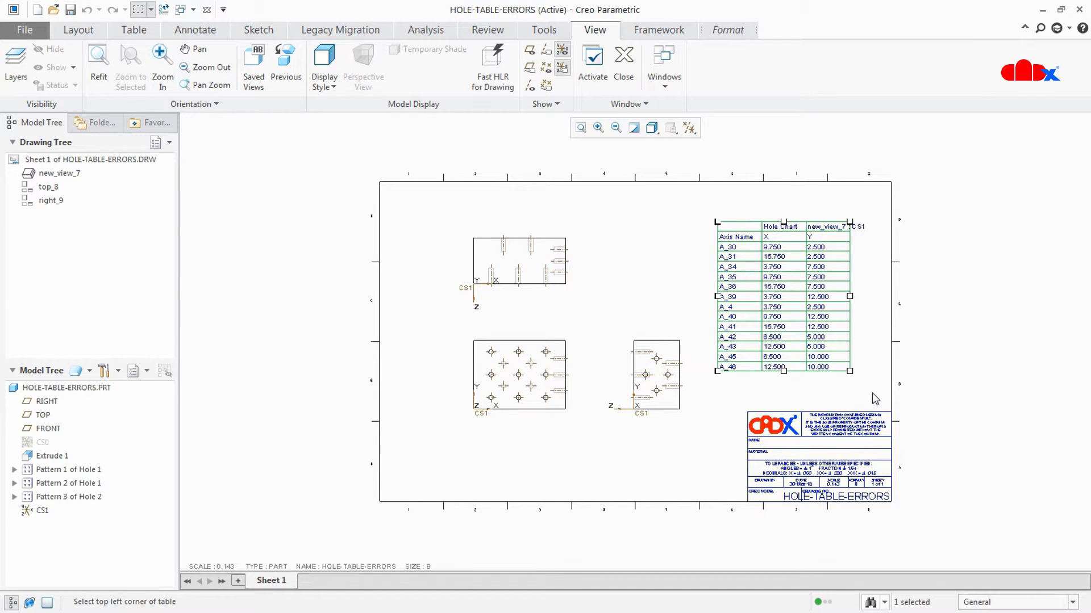
Delete the axis hole chart, confirming the deletion.
{"action": "left_click", "coordinate": [152, 34]}
{"action": "key", "text": "Delete"}
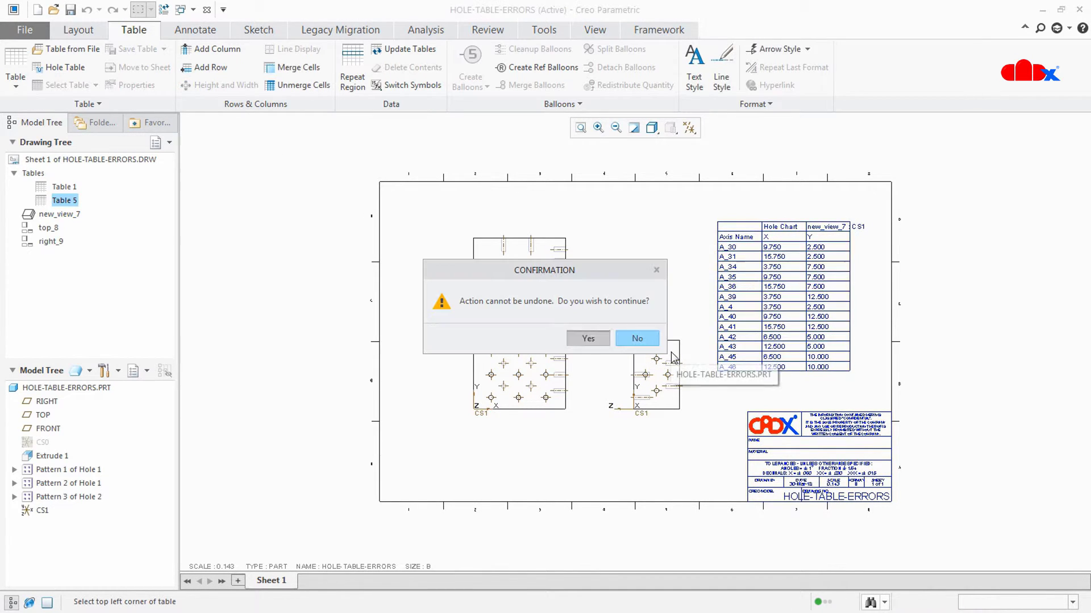
{"action": "left_click", "coordinate": [585, 342]}
Move new_view_7 down-left and bring top_8 down closer to it.
{"action": "left_click", "coordinate": [522, 416]}
{"action": "right_click", "coordinate": [520, 415]}
{"action": "left_click", "coordinate": [535, 454]}
{"action": "left_click_drag", "start_coordinate": [527, 383], "coordinate": [475, 441]}
{"action": "left_click", "coordinate": [477, 286]}
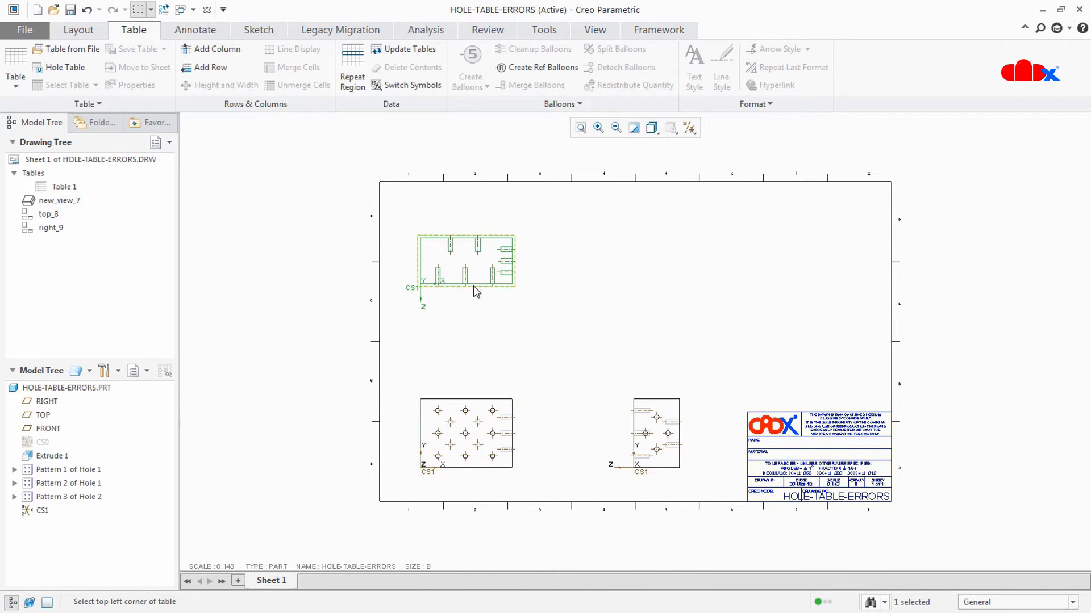
{"action": "left_click_drag", "start_coordinate": [479, 285], "coordinate": [479, 369]}
Add a projection view from top_8, placed above it.
{"action": "right_click", "coordinate": [479, 369]}
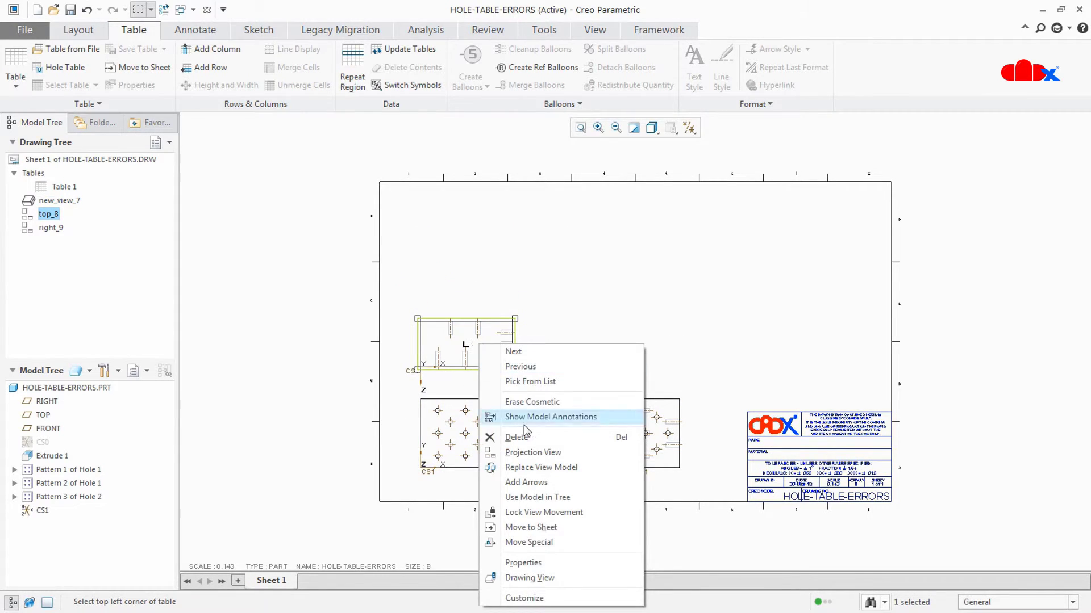
{"action": "left_click", "coordinate": [530, 452]}
{"action": "left_click", "coordinate": [490, 263]}
Set the top_10 view's display style to No Hidden.
{"action": "double_click", "coordinate": [453, 244]}
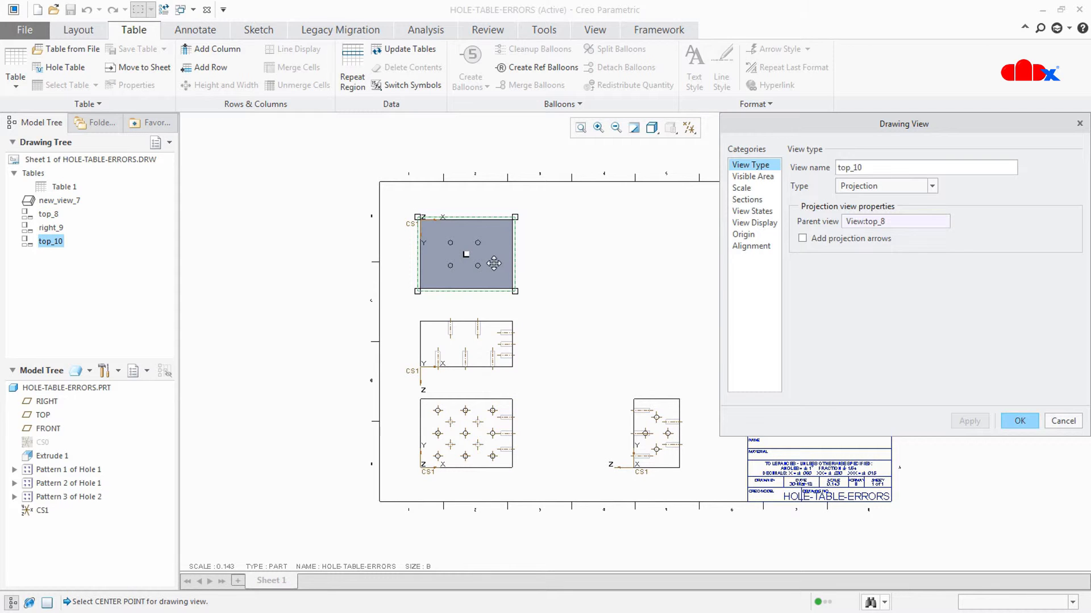
{"action": "left_click", "coordinate": [745, 224]}
{"action": "left_click", "coordinate": [887, 181]}
{"action": "left_click", "coordinate": [872, 246]}
{"action": "left_click", "coordinate": [1014, 420]}
Show all hole axes on top_10 via Show Model Annotations and refit the sheet.
{"action": "left_click", "coordinate": [195, 29]}
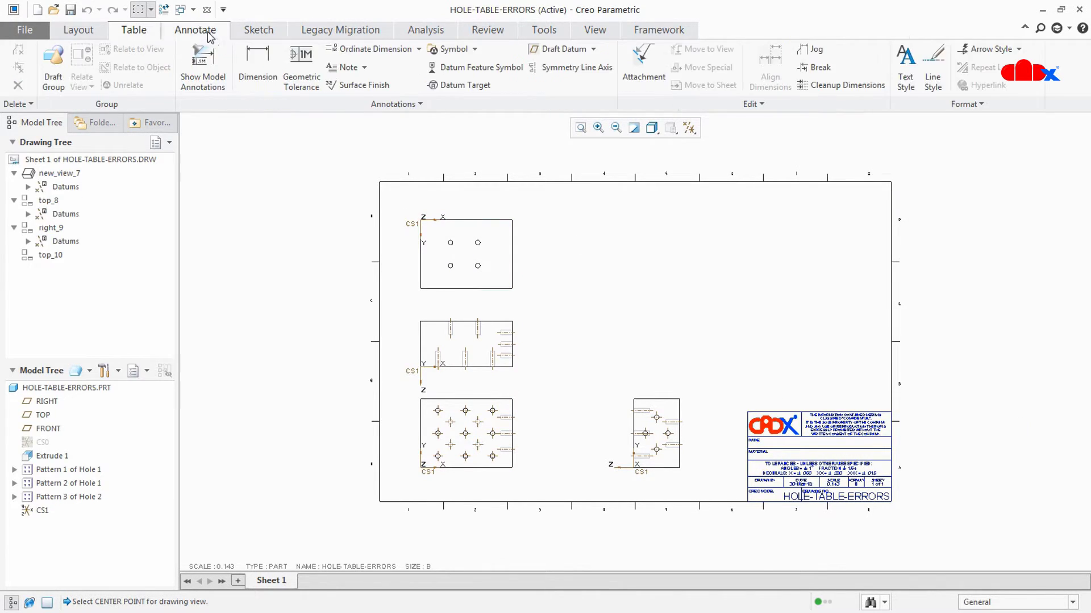
{"action": "left_click", "coordinate": [202, 68]}
{"action": "scroll", "coordinate": [473, 291], "scroll_direction": "up", "scroll_amount": 3}
{"action": "left_click", "coordinate": [473, 288]}
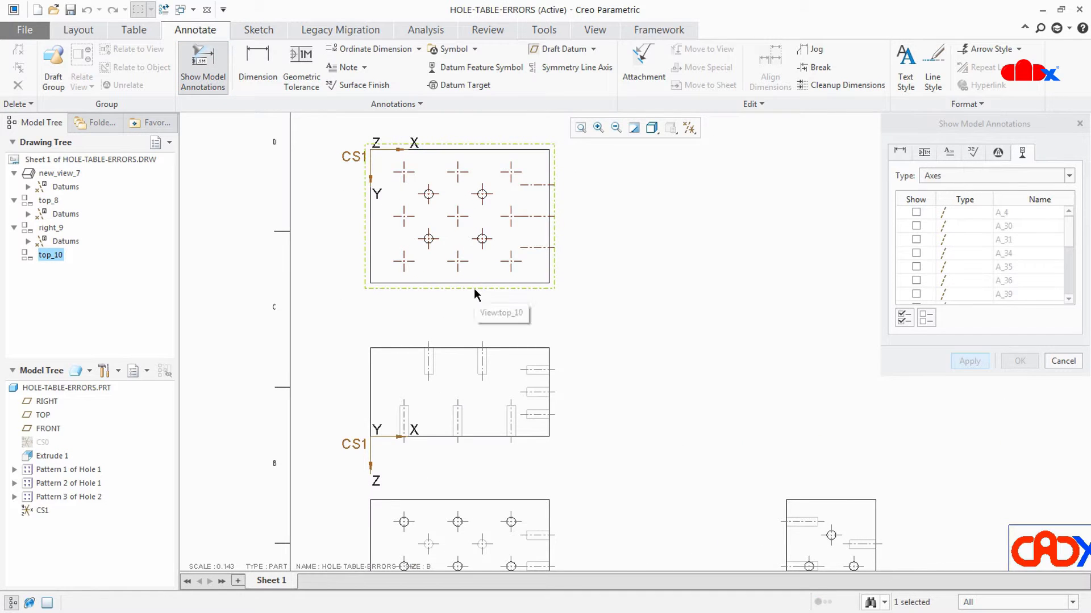
{"action": "left_click", "coordinate": [903, 318]}
{"action": "left_click", "coordinate": [970, 362]}
{"action": "left_click", "coordinate": [1062, 362]}
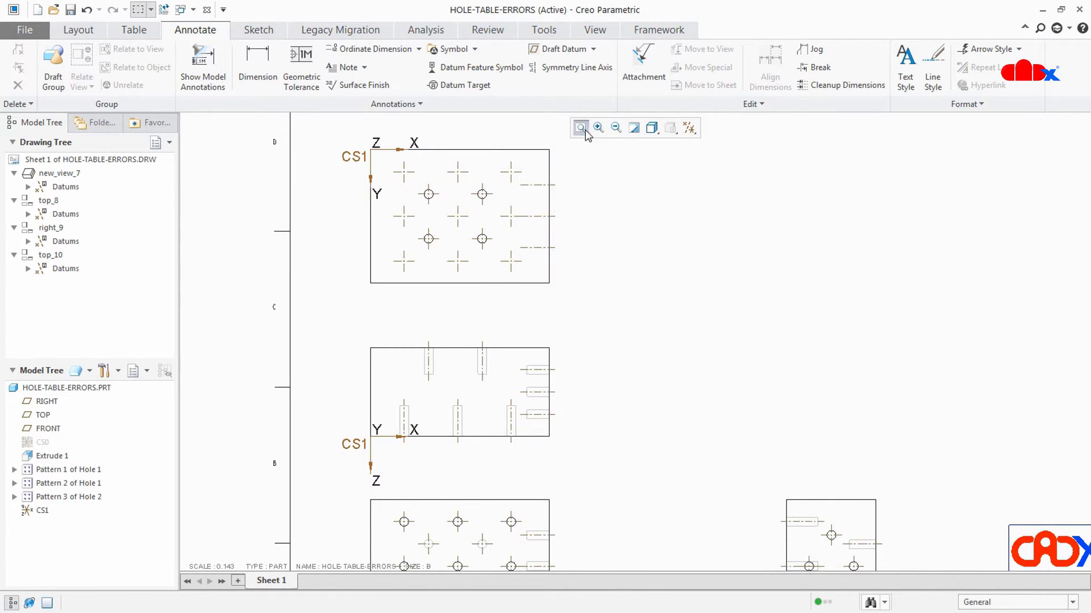
{"action": "left_click", "coordinate": [580, 127]}
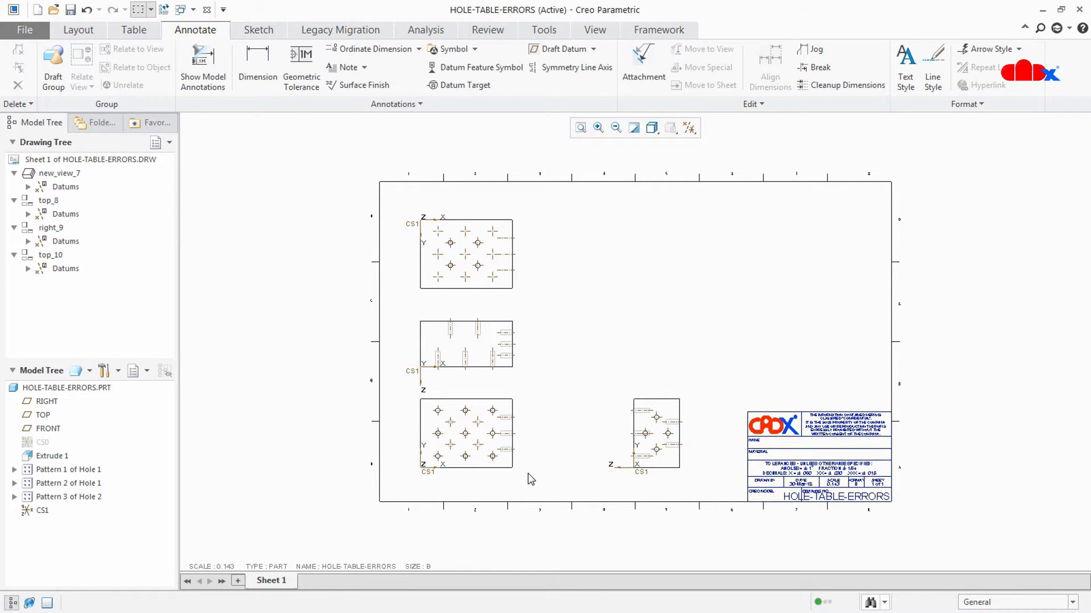
Shift right_9 left toward the front view, then switch to the HOLE-TABLE-ERRORS.PRT window.
{"action": "left_click", "coordinate": [669, 474]}
{"action": "left_click_drag", "start_coordinate": [668, 473], "coordinate": [612, 474]}
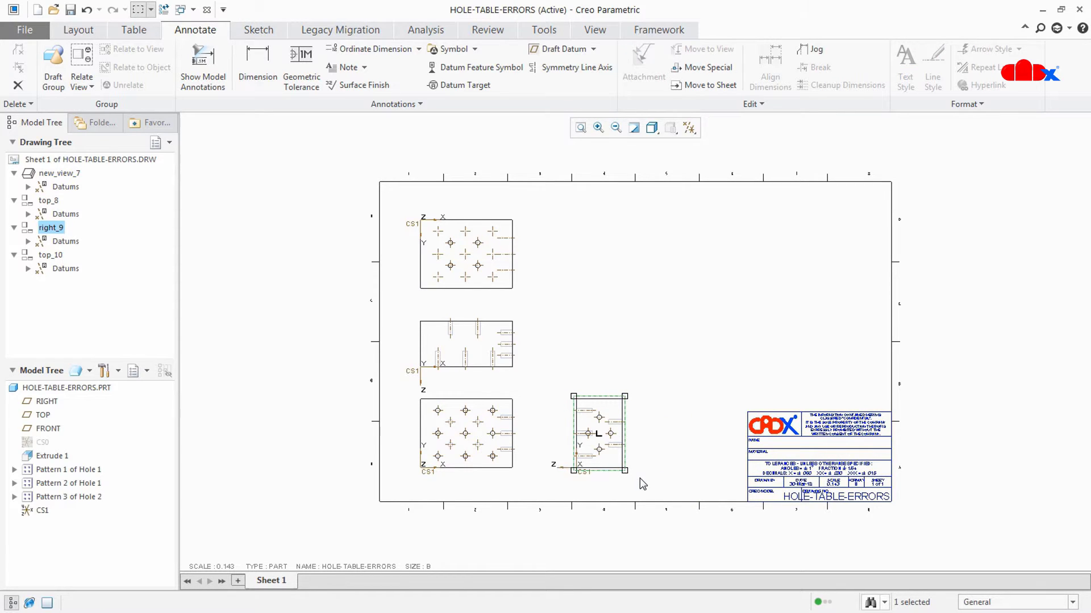
{"action": "left_click", "coordinate": [642, 484]}
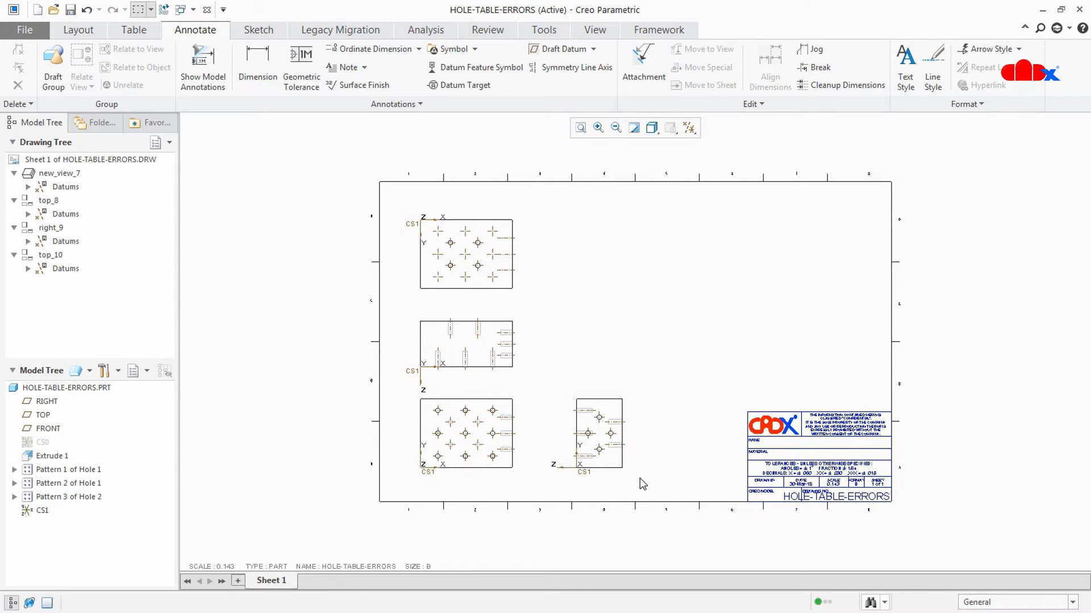
{"action": "left_click", "coordinate": [193, 10]}
{"action": "left_click", "coordinate": [244, 26]}
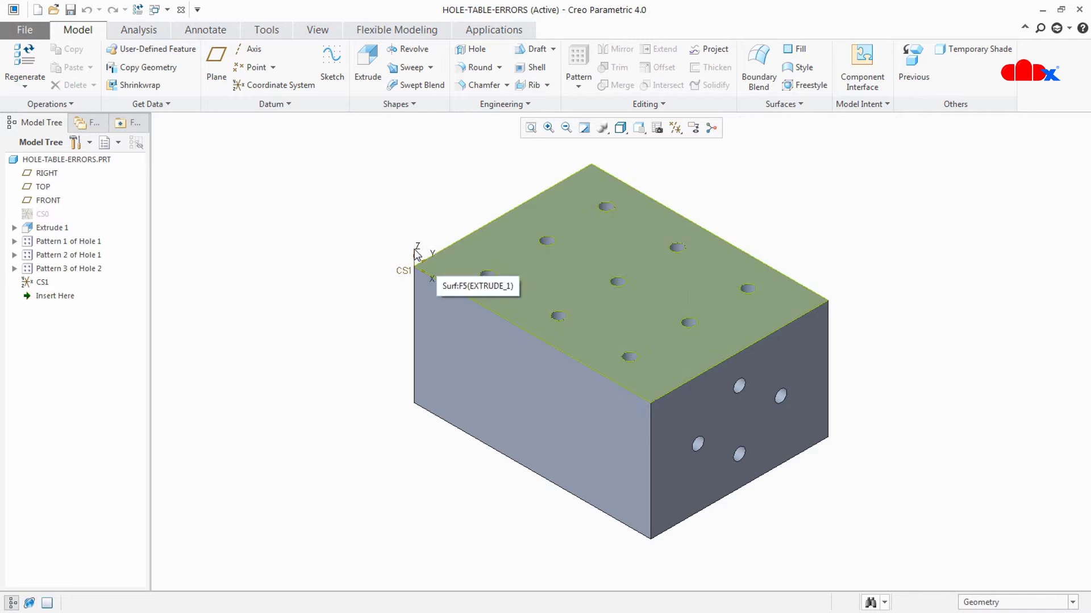
Place CS2 on the block's right face with both offsets set to 0.
{"action": "left_click", "coordinate": [295, 85]}
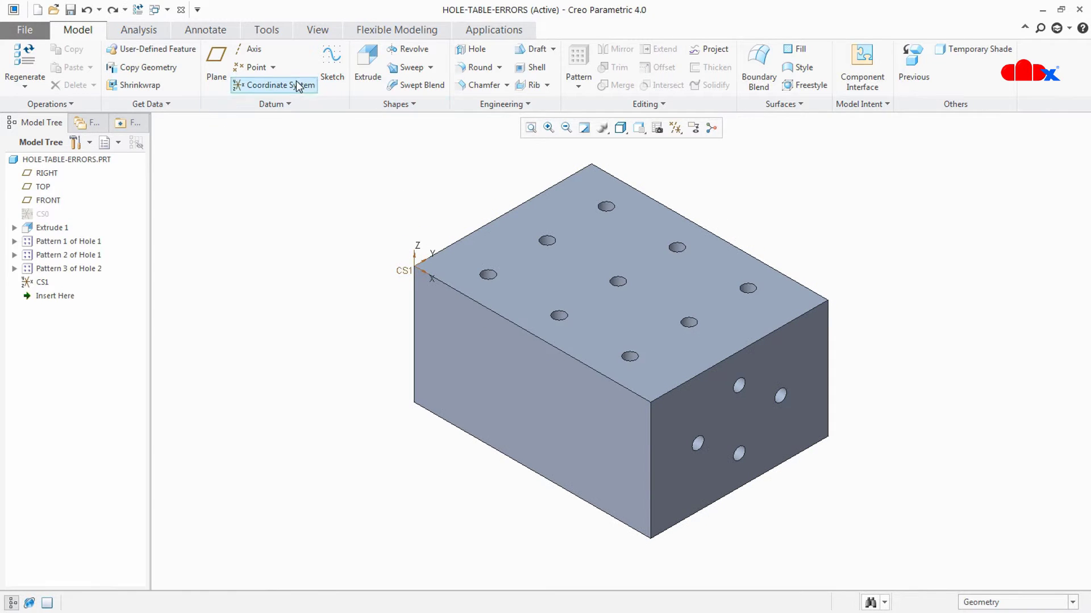
{"action": "left_click", "coordinate": [663, 504]}
{"action": "left_click_drag", "start_coordinate": [663, 464], "coordinate": [647, 526]}
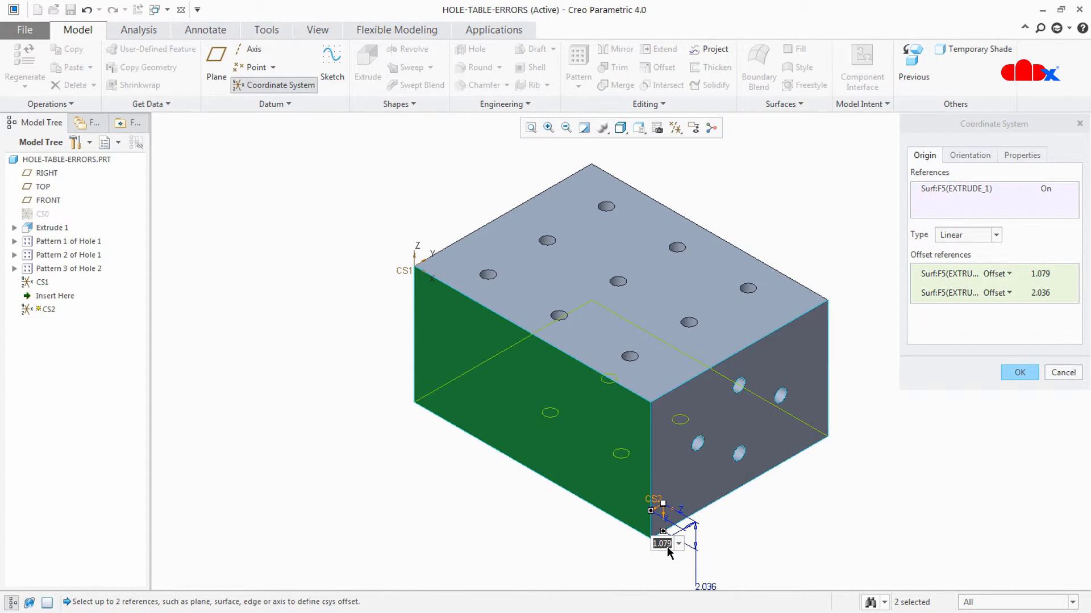
{"action": "type", "text": "0"}
{"action": "key", "text": "Return"}
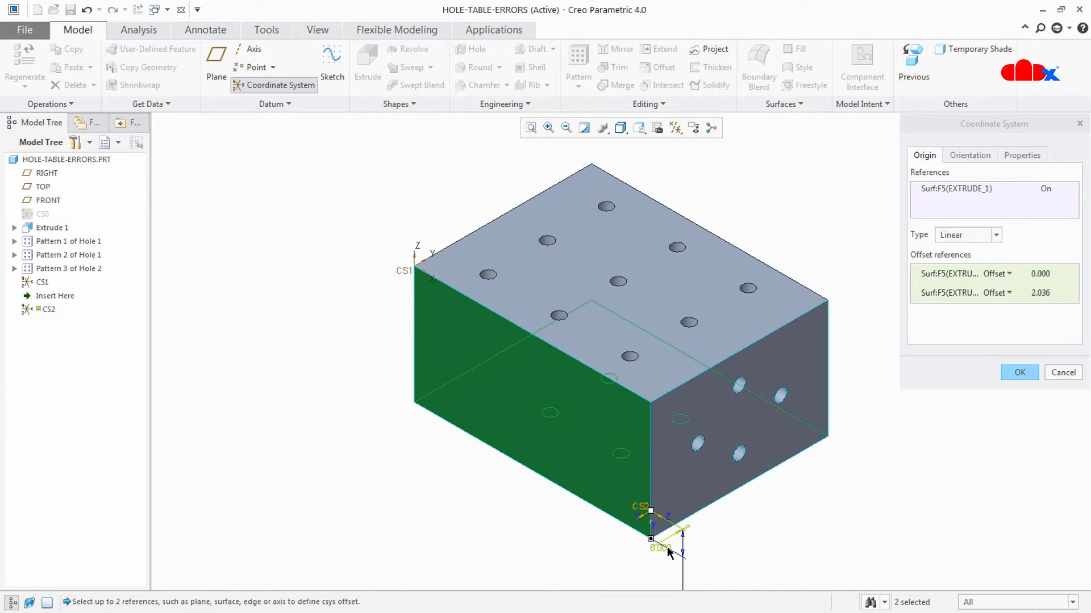
{"action": "scroll", "coordinate": [667, 547], "scroll_direction": "down", "scroll_amount": 3}
{"action": "double_click", "coordinate": [716, 514]}
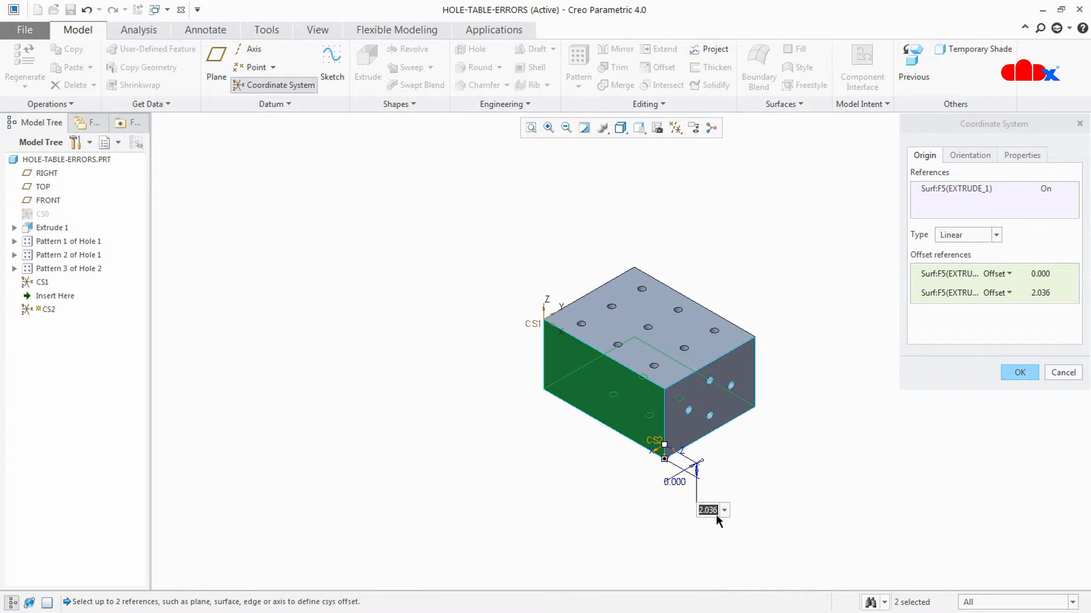
{"action": "type", "text": "0"}
{"action": "key", "text": "Return"}
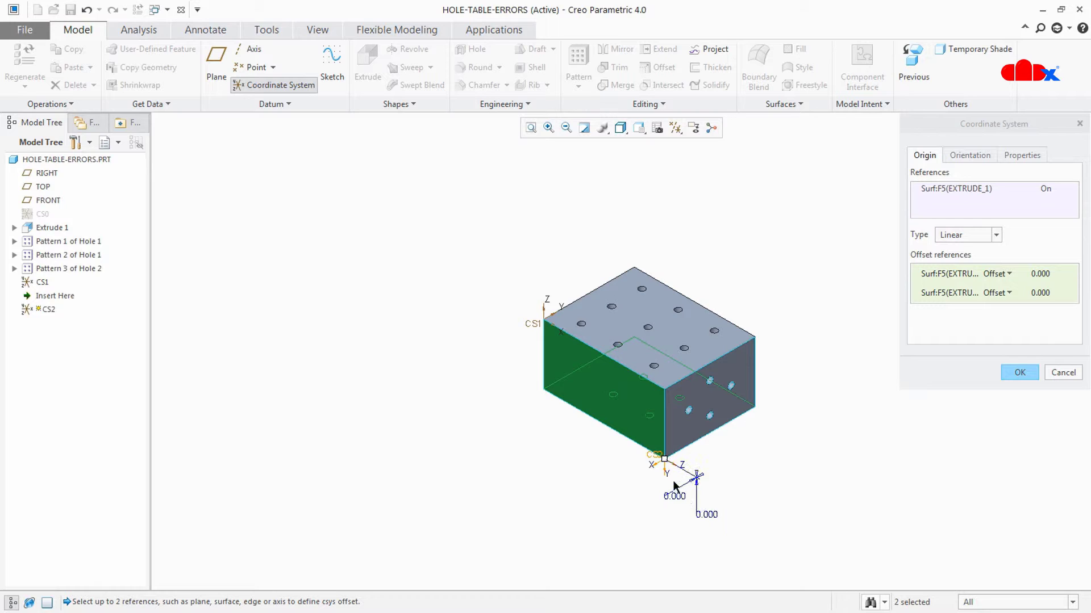
{"action": "scroll", "coordinate": [662, 454], "scroll_direction": "up", "scroll_amount": 6}
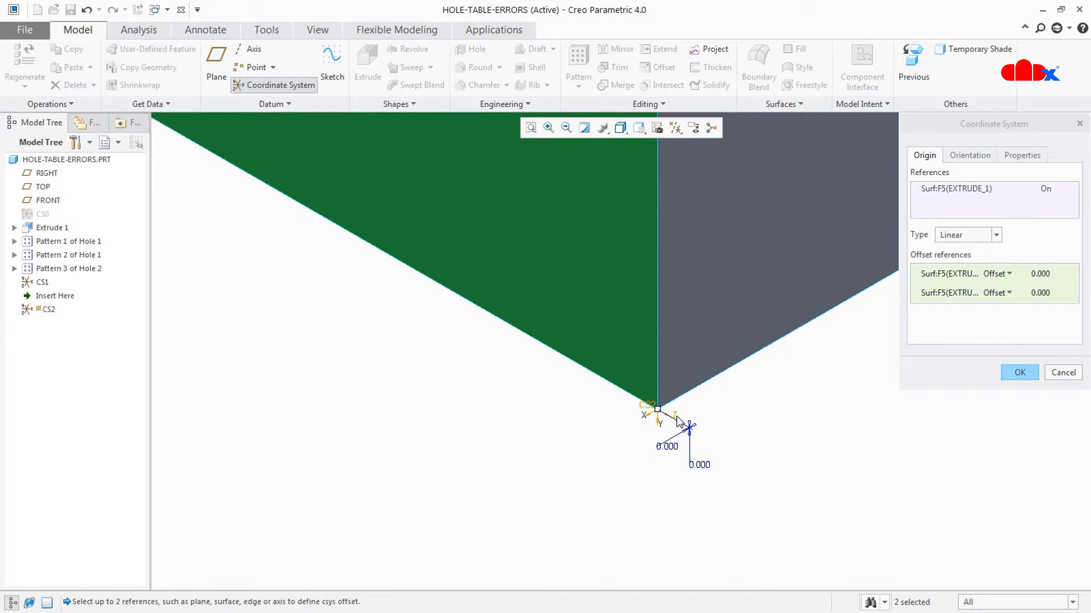
Flip CS2's X and Y axis directions, finish it, and orbit the block.
{"action": "left_click", "coordinate": [948, 157]}
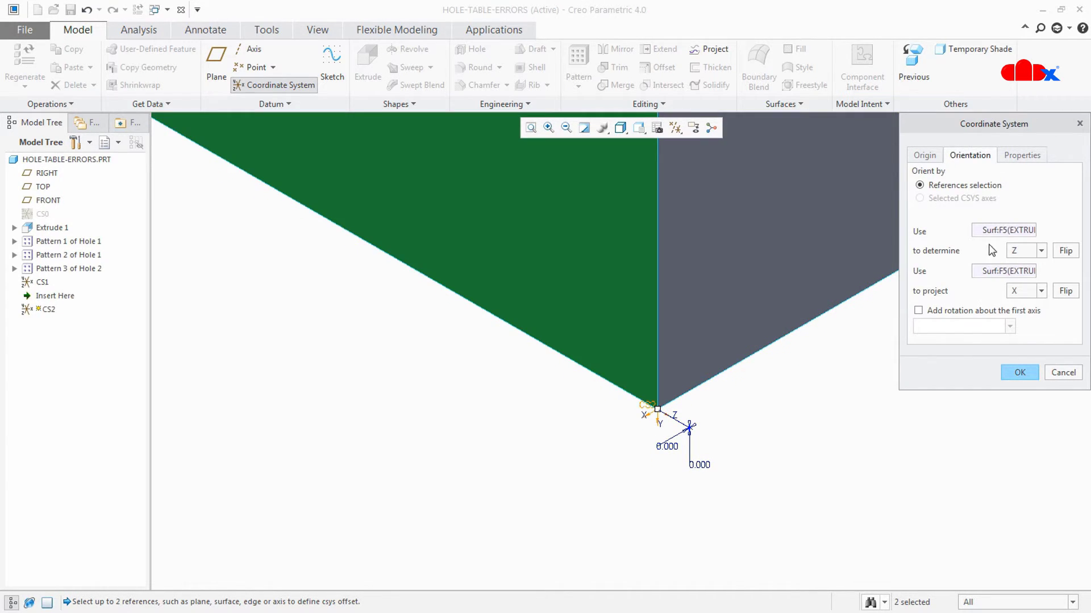
{"action": "left_click", "coordinate": [1065, 291]}
{"action": "left_click", "coordinate": [1021, 373]}
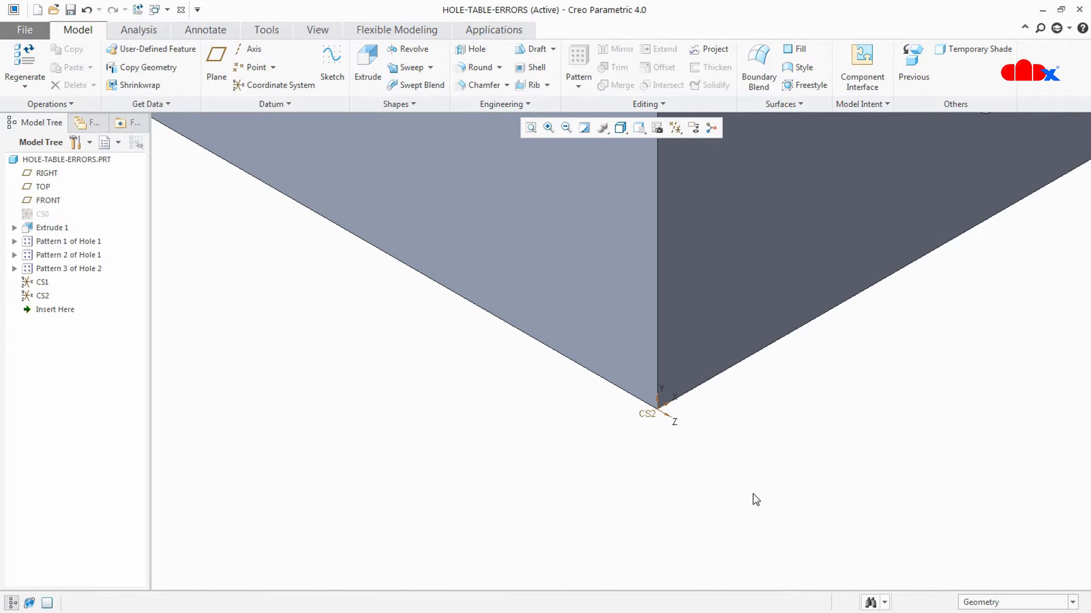
{"action": "scroll", "coordinate": [753, 494], "scroll_direction": "up", "scroll_amount": 6}
{"action": "middle_click_drag", "start_coordinate": [742, 446], "coordinate": [572, 360]}
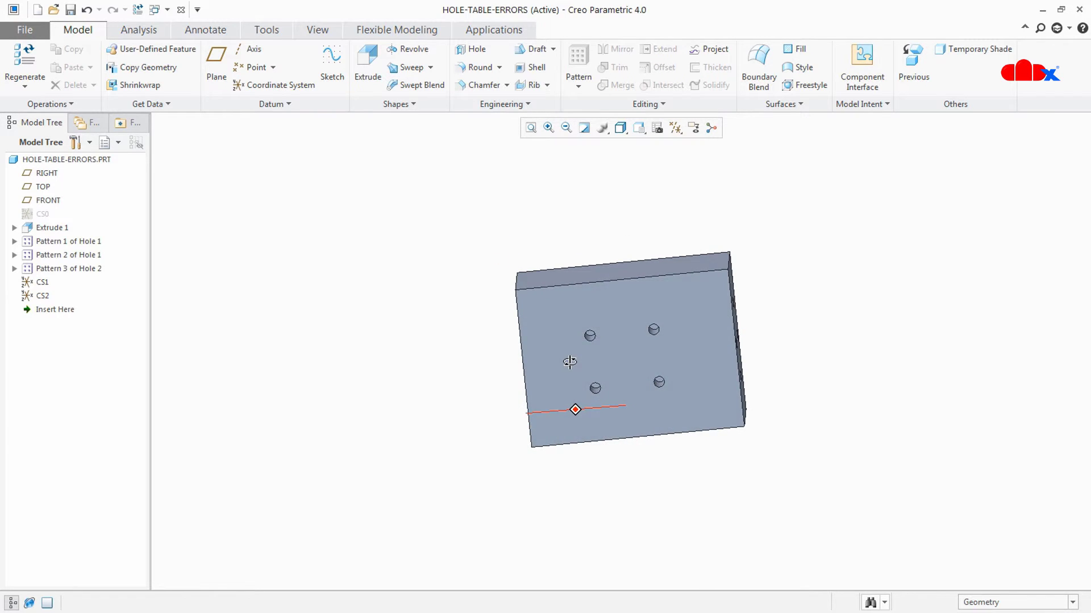
Start coordinate system CS3 at the block's corner vertex.
{"action": "left_click", "coordinate": [279, 89]}
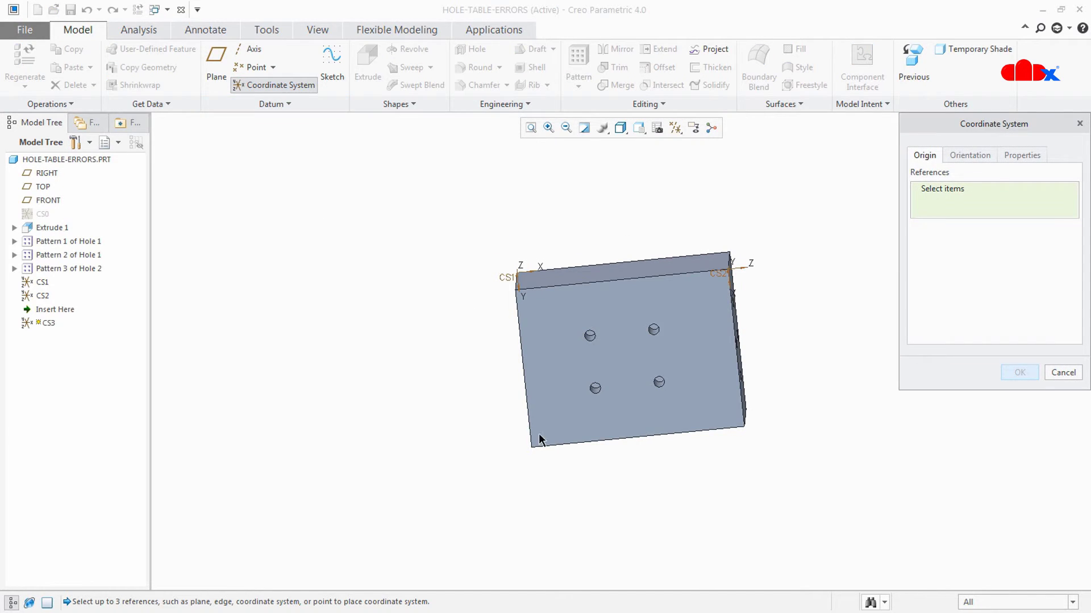
{"action": "scroll", "coordinate": [545, 455], "scroll_direction": "down", "scroll_amount": 4}
{"action": "left_click", "coordinate": [496, 435]}
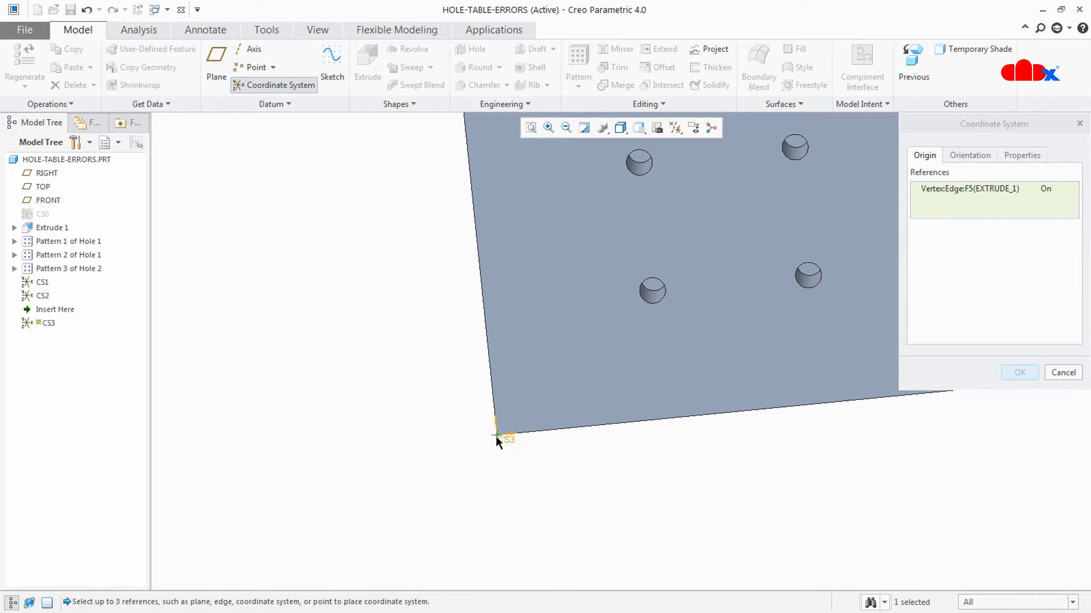
Orient CS3 with X along the bottom edge and Y along the vertical edge, X reversed.
{"action": "left_click", "coordinate": [969, 155]}
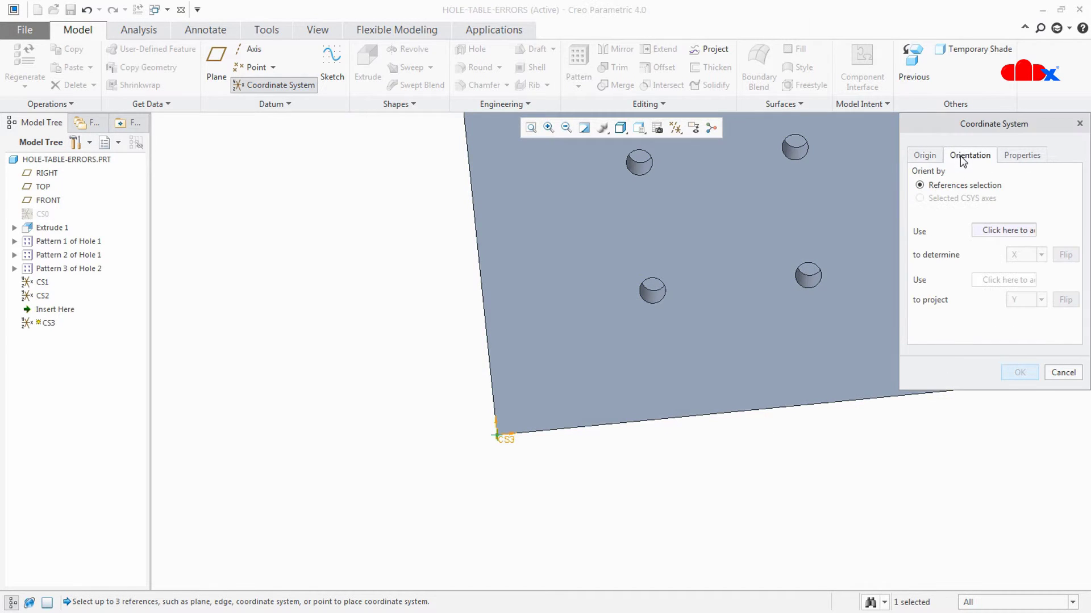
{"action": "middle_click_drag", "start_coordinate": [688, 376], "coordinate": [693, 343]}
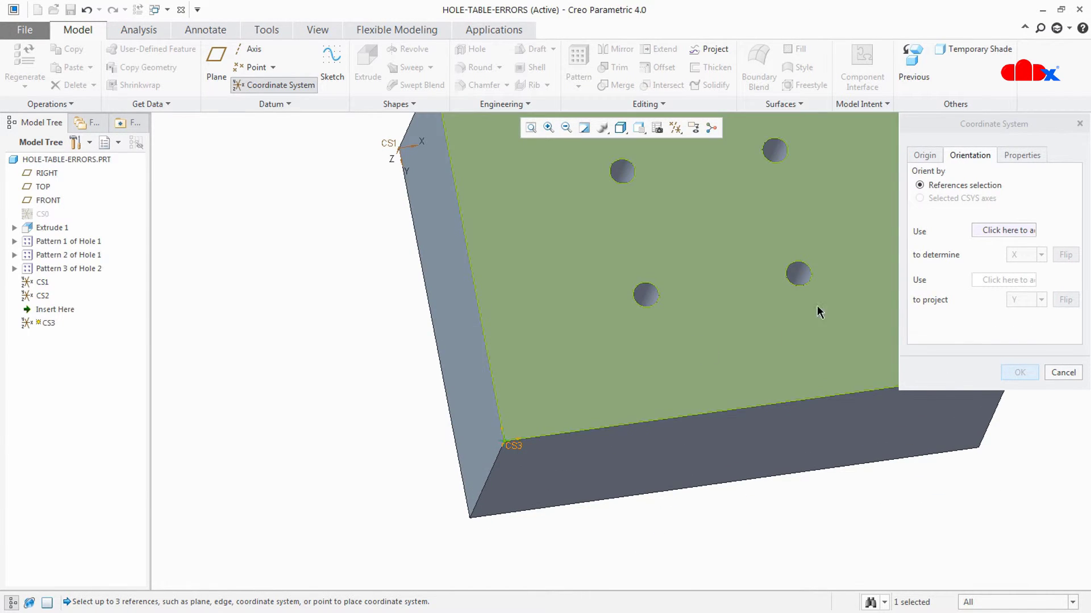
{"action": "left_click", "coordinate": [988, 230]}
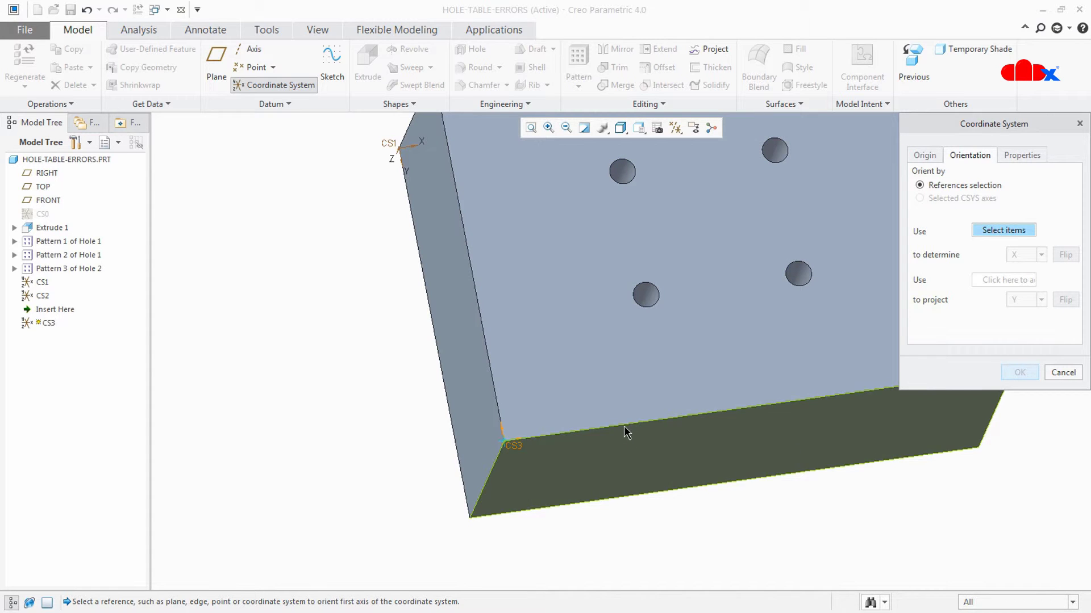
{"action": "left_click", "coordinate": [625, 430]}
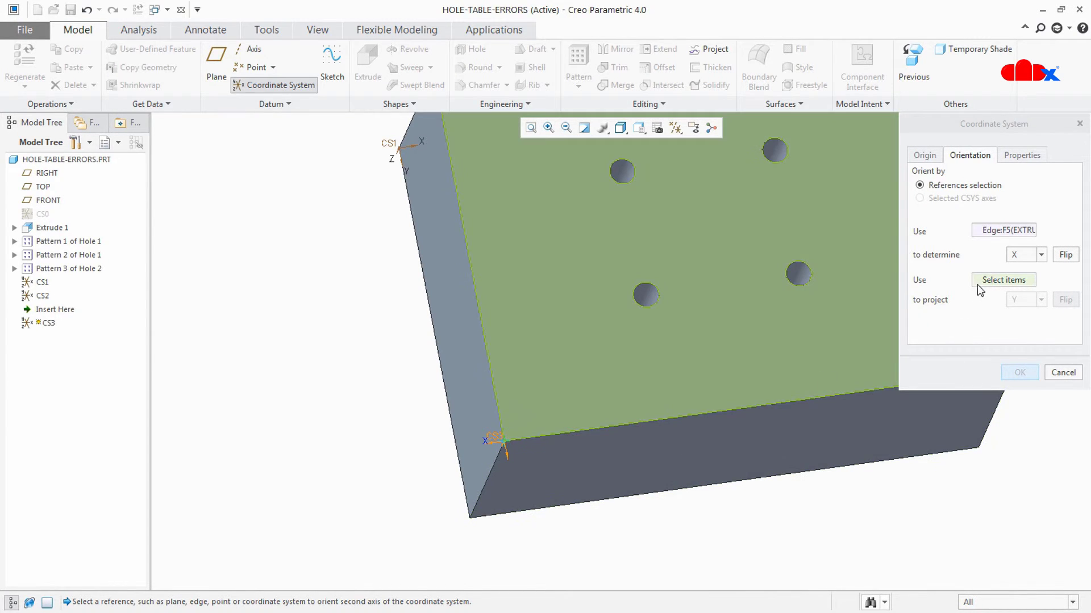
{"action": "left_click", "coordinate": [498, 408]}
{"action": "middle_click_drag", "start_coordinate": [506, 417], "coordinate": [530, 477]}
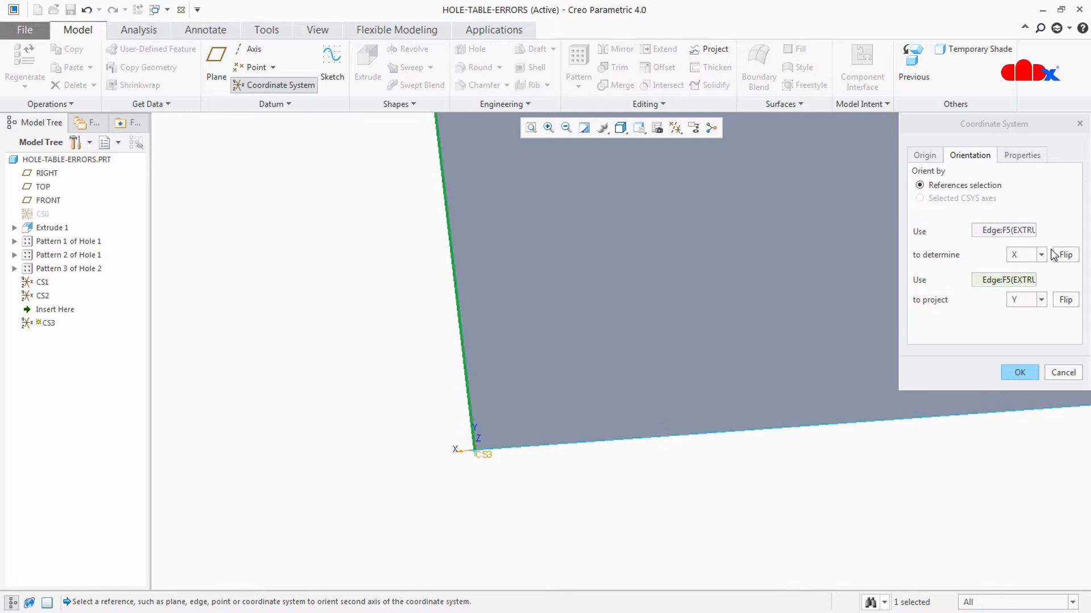
{"action": "left_click", "coordinate": [1066, 255]}
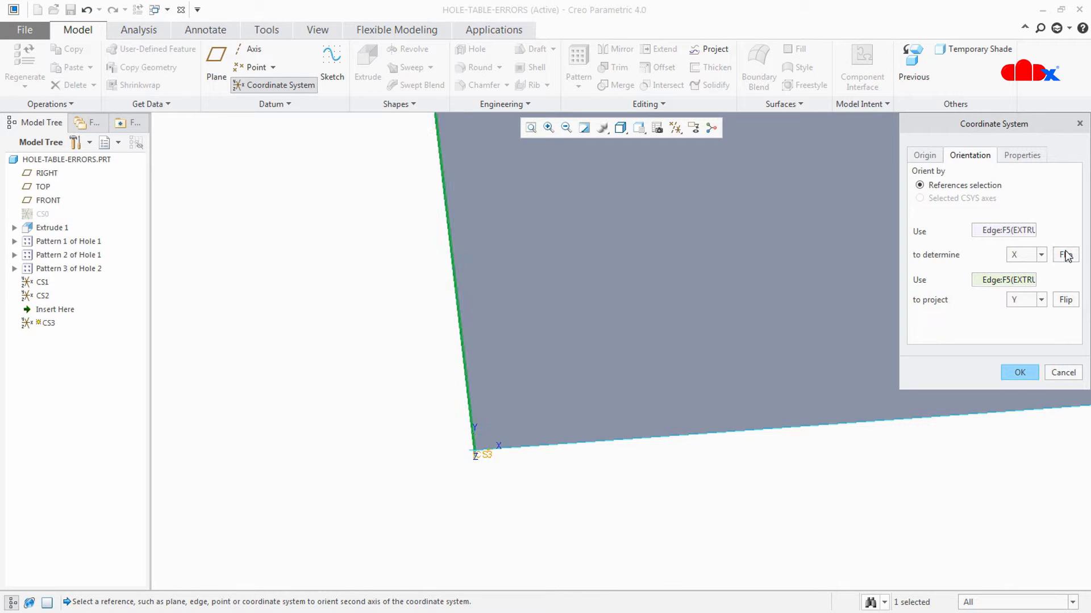
{"action": "left_click", "coordinate": [1019, 372]}
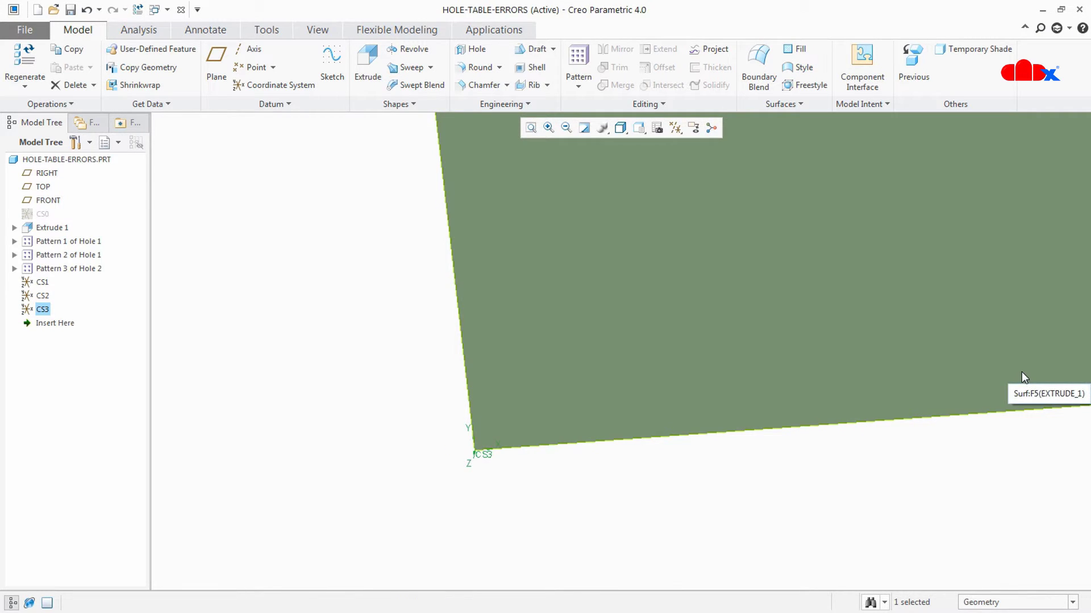
{"action": "key", "text": "ctrl+d"}
{"action": "left_click", "coordinate": [919, 397]}
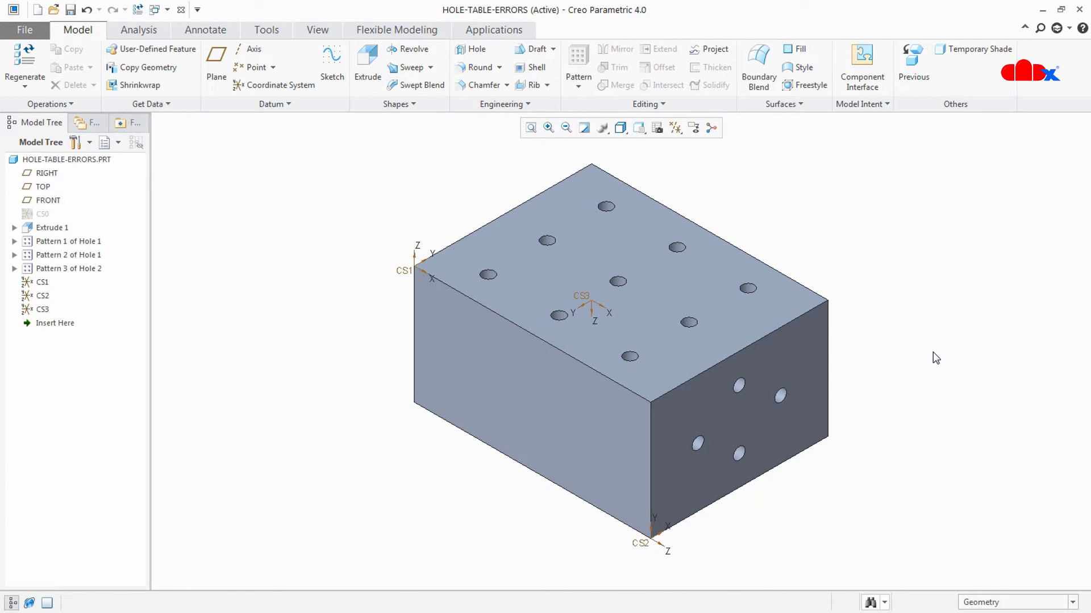
Back in the drawing, place a CS3 hole chart for holes A1–A4 right of the top-left view.
{"action": "left_click", "coordinate": [167, 11]}
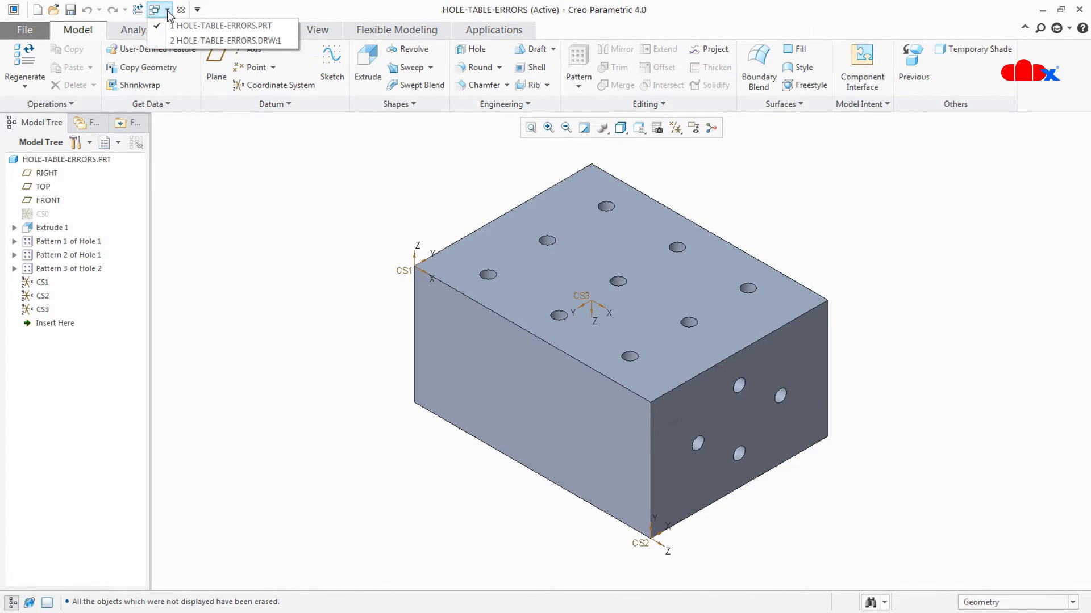
{"action": "left_click", "coordinate": [176, 41]}
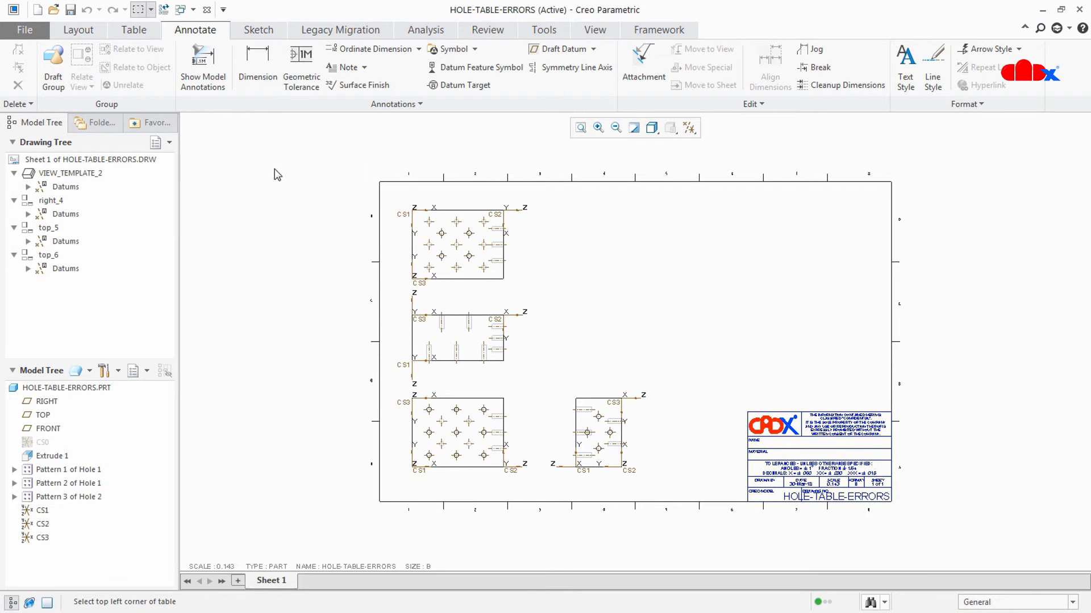
{"action": "left_click", "coordinate": [133, 30]}
{"action": "left_click", "coordinate": [64, 67]}
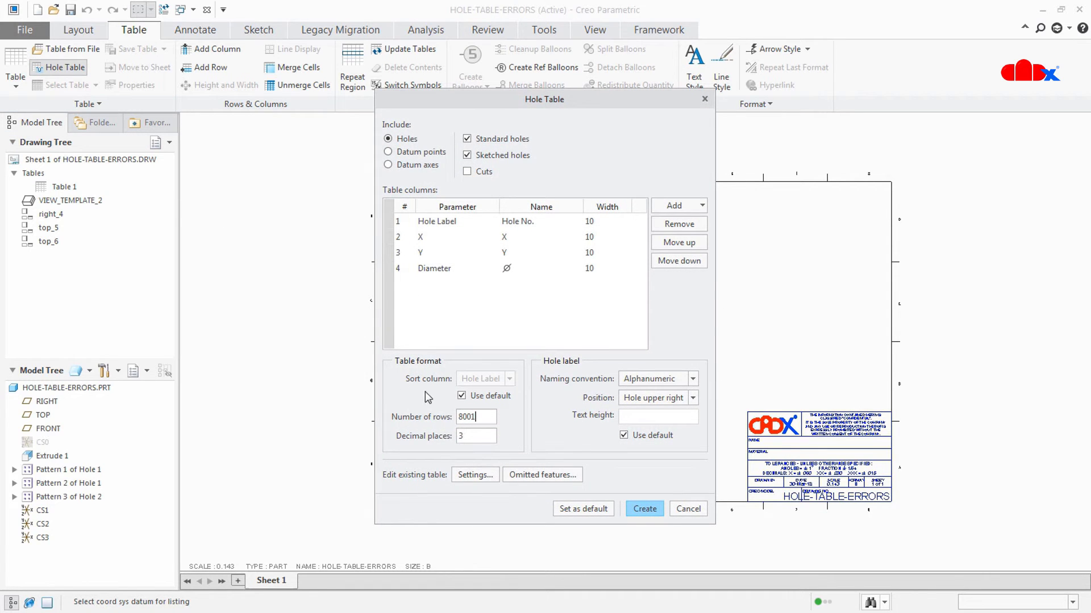
{"action": "left_click", "coordinate": [645, 509]}
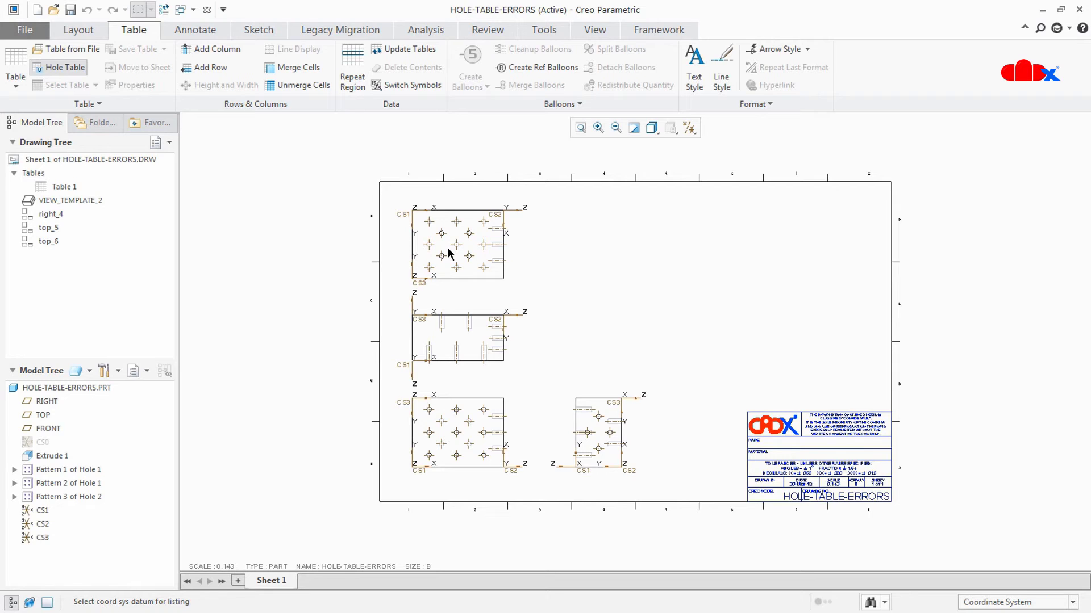
{"action": "left_click", "coordinate": [417, 287]}
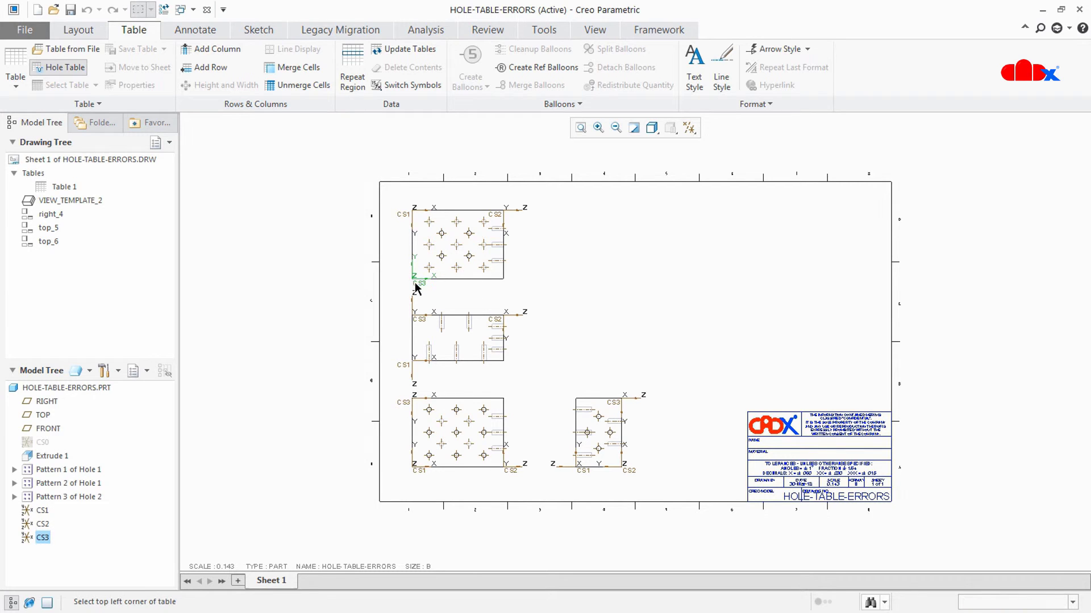
{"action": "left_click", "coordinate": [523, 217]}
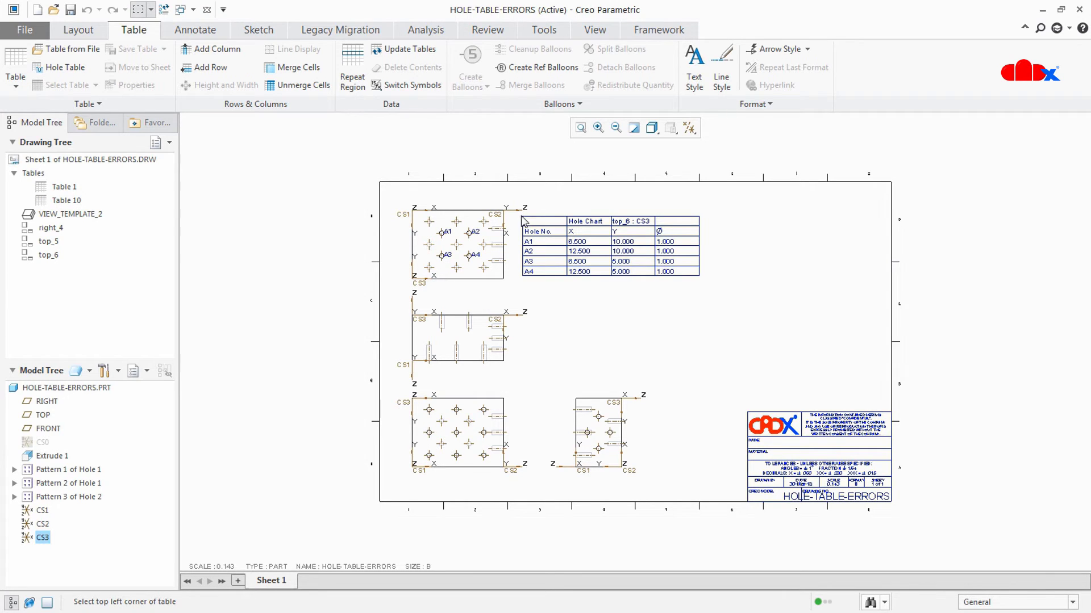
{"action": "left_click", "coordinate": [65, 67]}
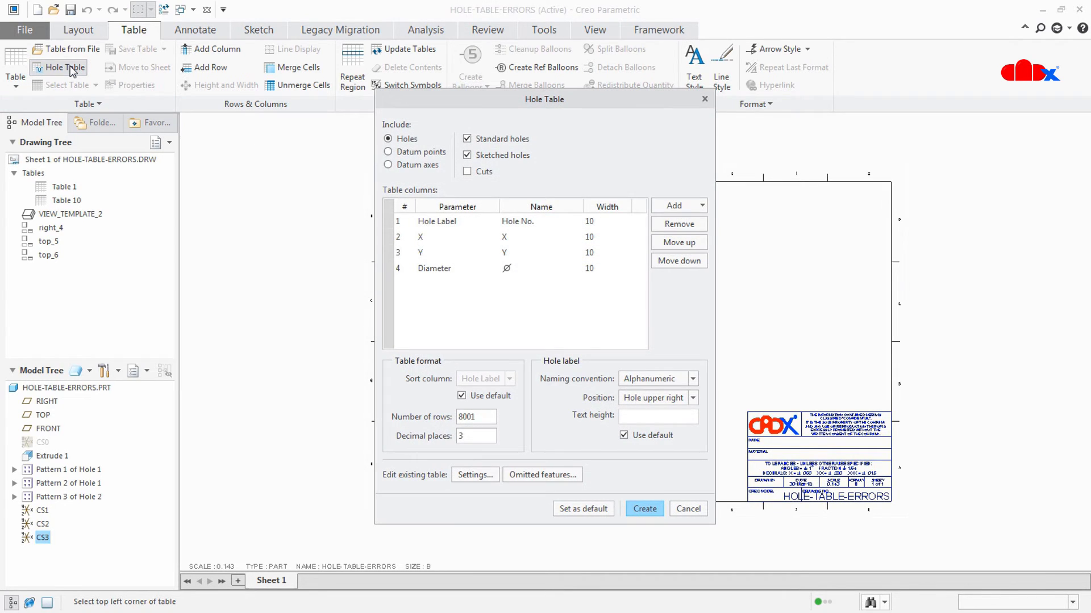
Place a CS2 hole chart from right_4 listing holes A1–A4 below the first chart.
{"action": "left_click", "coordinate": [643, 508]}
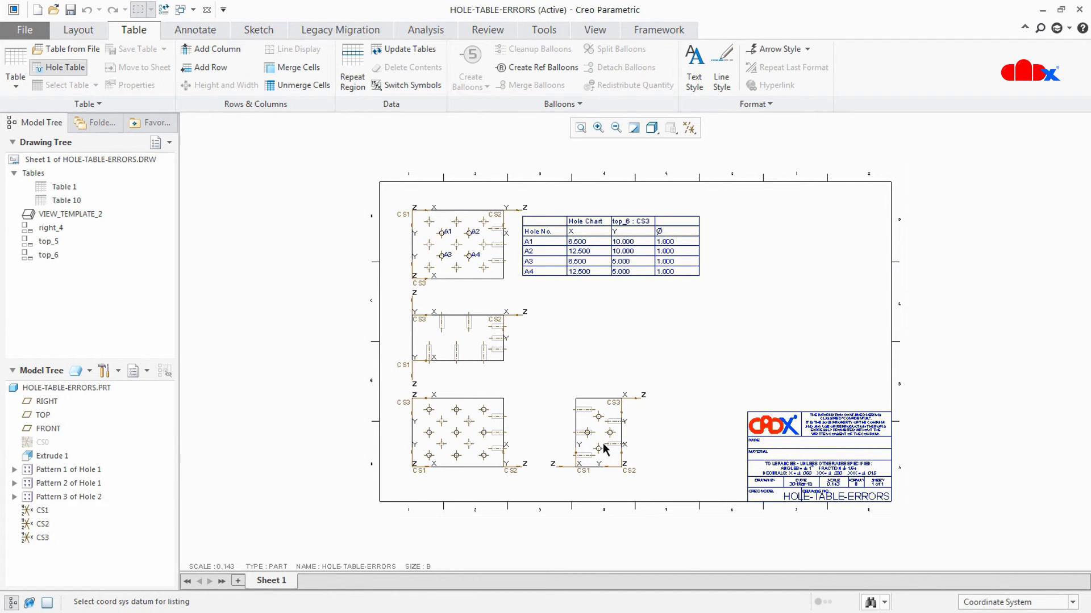
{"action": "left_click", "coordinate": [625, 470]}
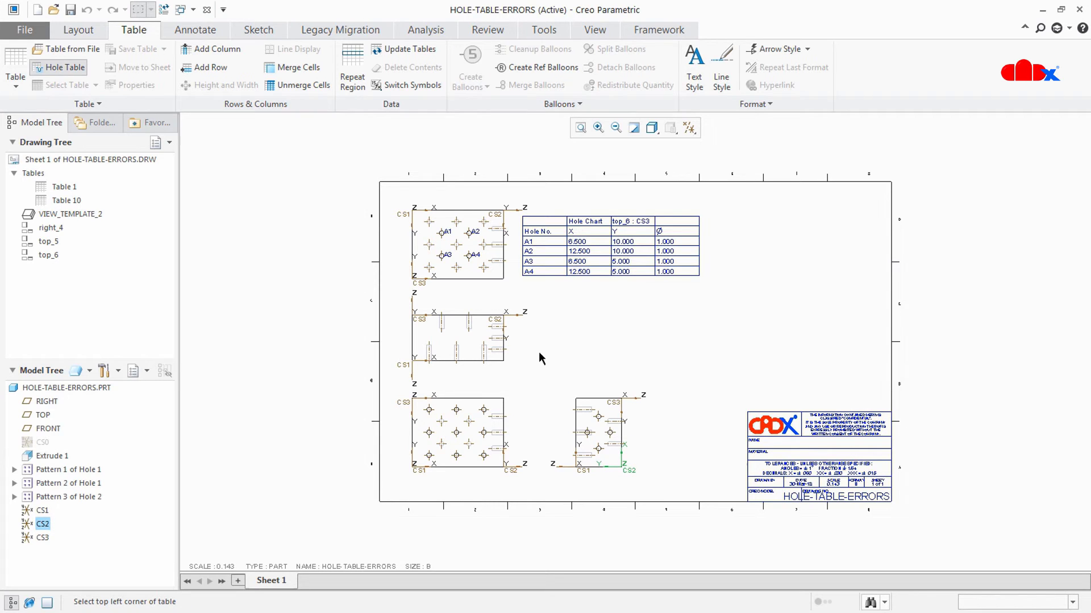
{"action": "left_click", "coordinate": [524, 295]}
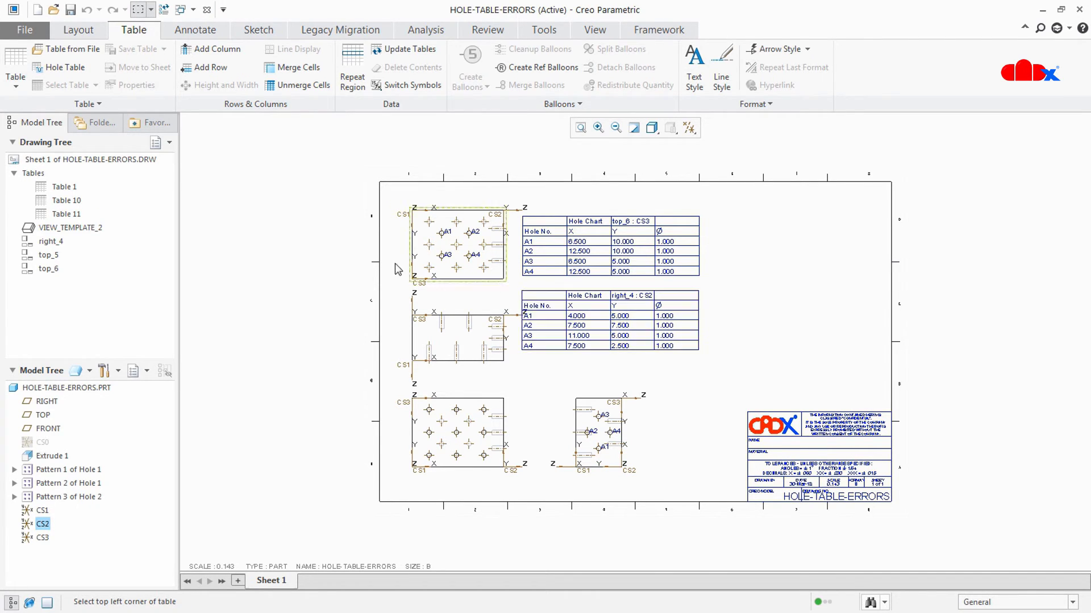
{"action": "left_click", "coordinate": [65, 67]}
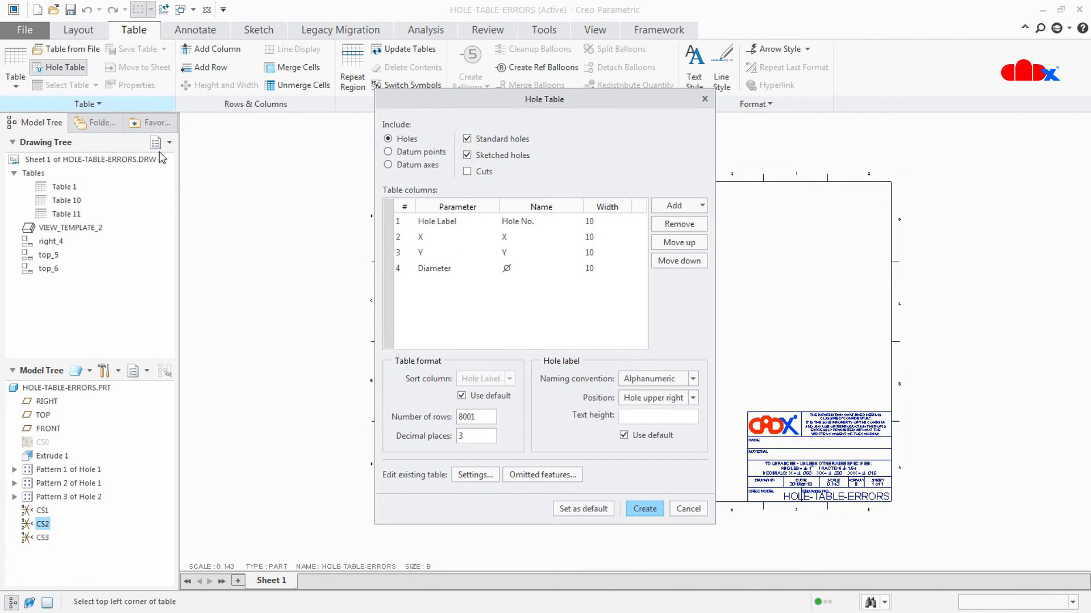
Place a CS1 hole chart for holes A1–A9 at upper right and turn off Csys Display.
{"action": "left_click", "coordinate": [635, 511]}
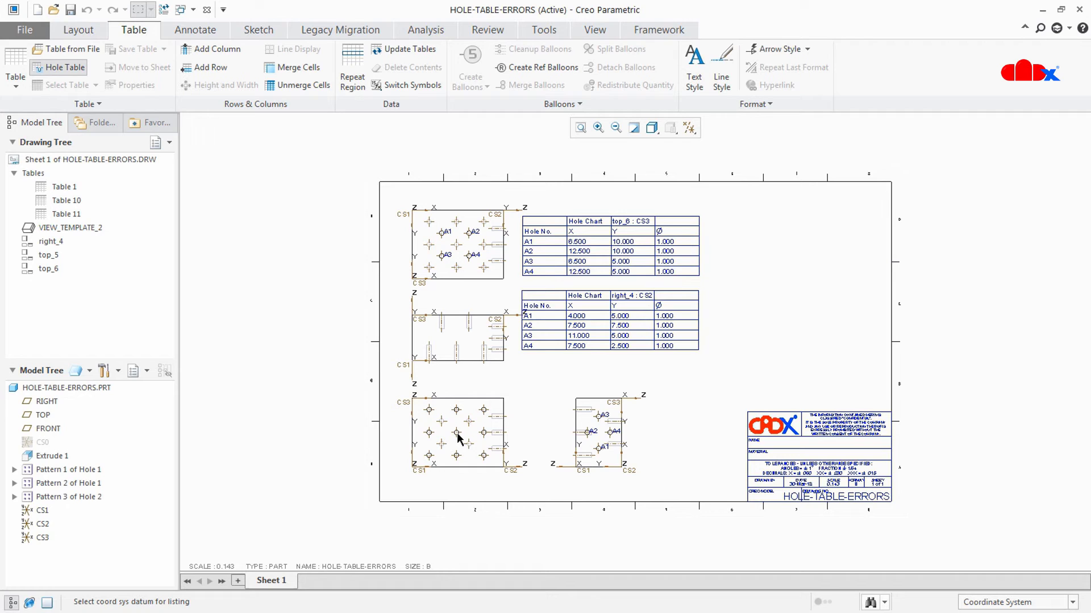
{"action": "left_click", "coordinate": [419, 471]}
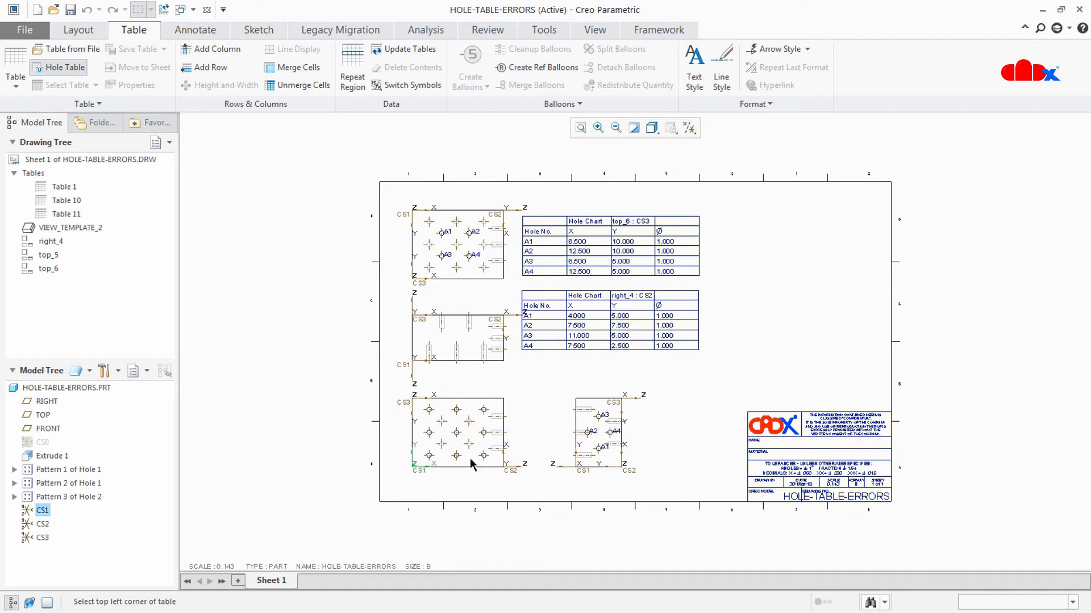
{"action": "left_click", "coordinate": [702, 216]}
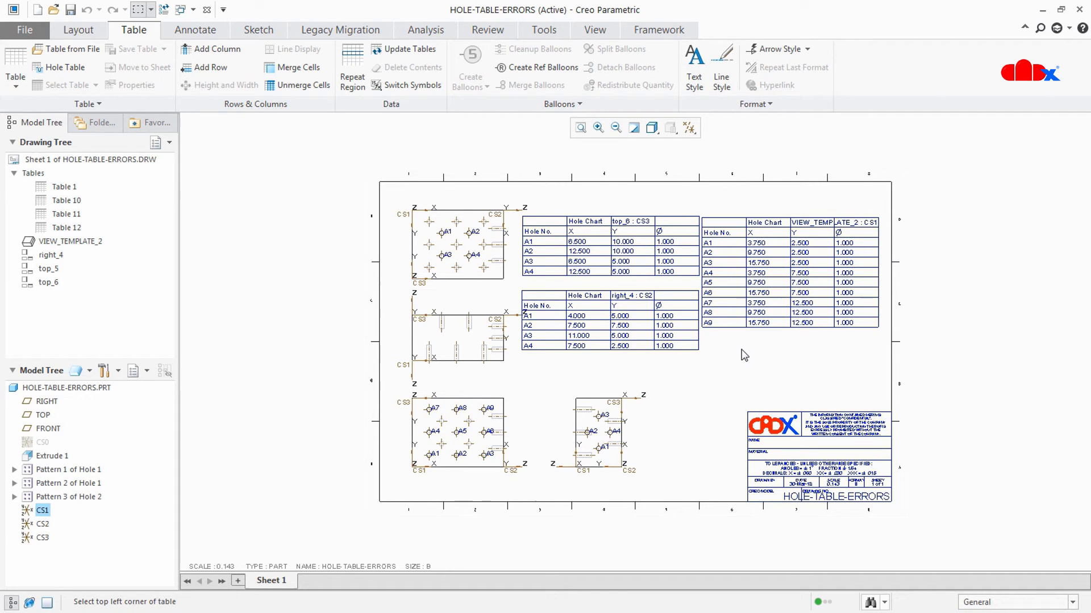
{"action": "left_click", "coordinate": [689, 127]}
{"action": "left_click", "coordinate": [690, 189]}
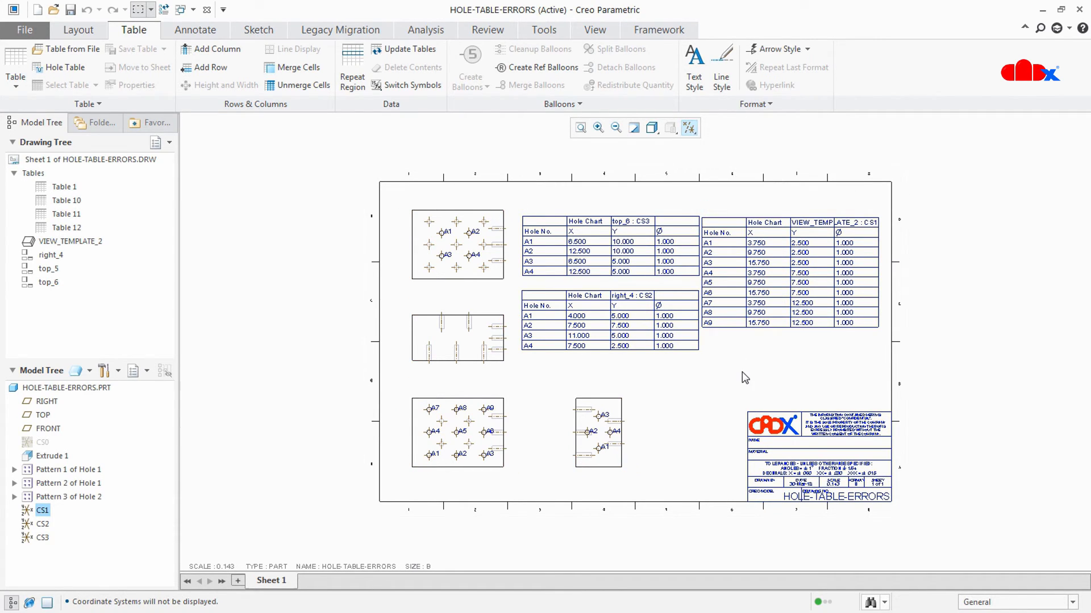